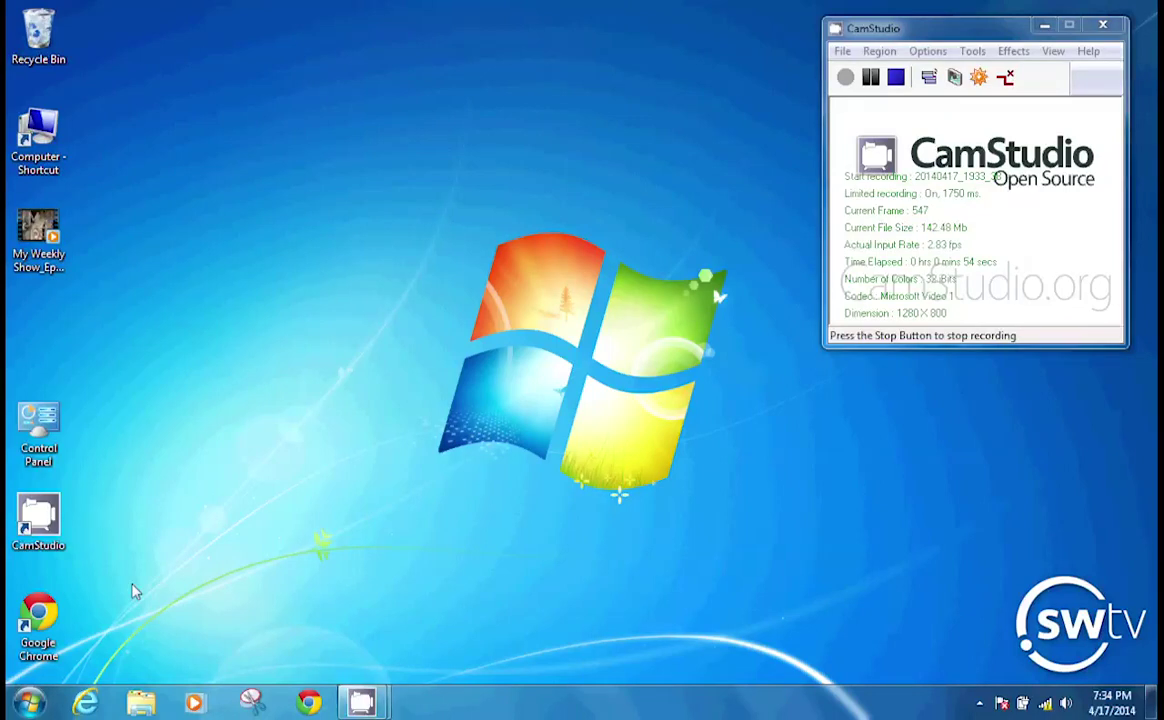
Step: In Chrome, search Google for 'mpeg streamclip download' and open the Squared 5 MPEG Streamclip site
double_click(50, 618)
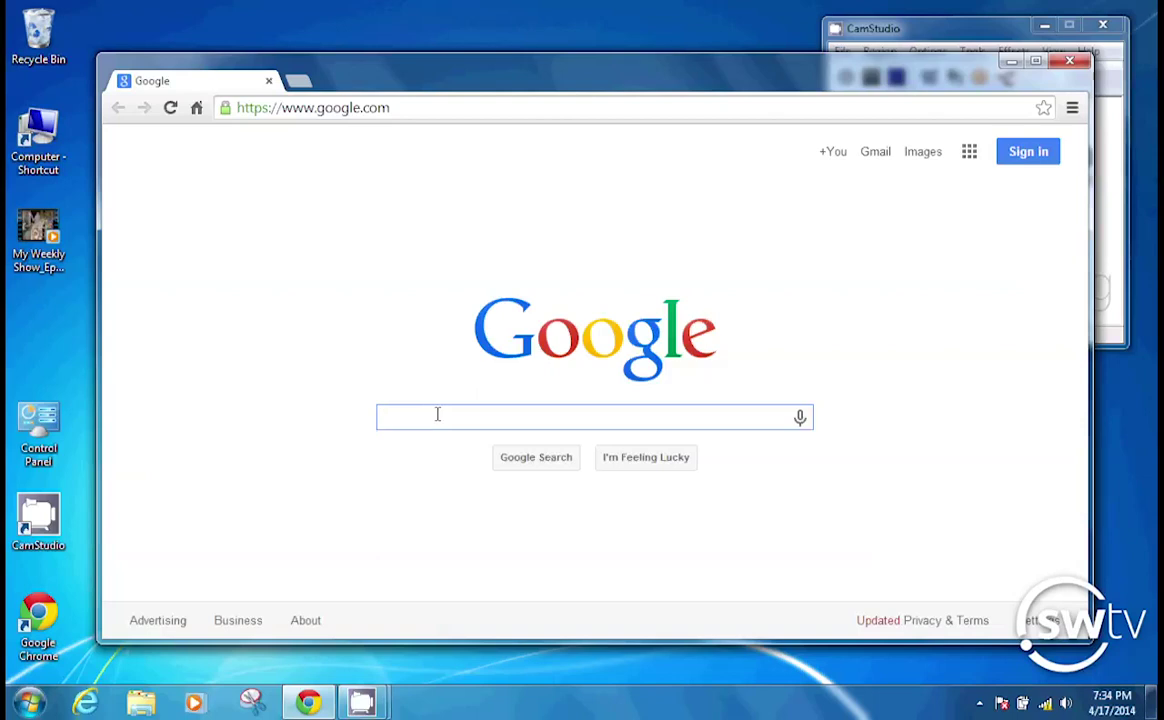
type("mpeg")
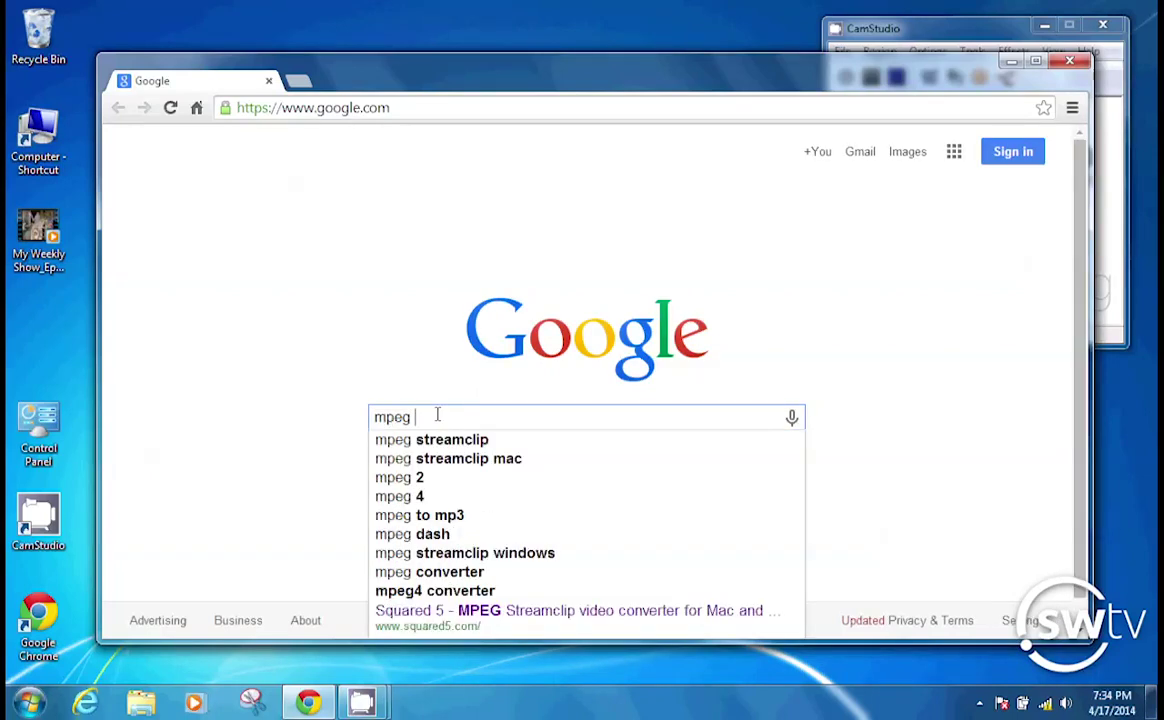
type(" stre")
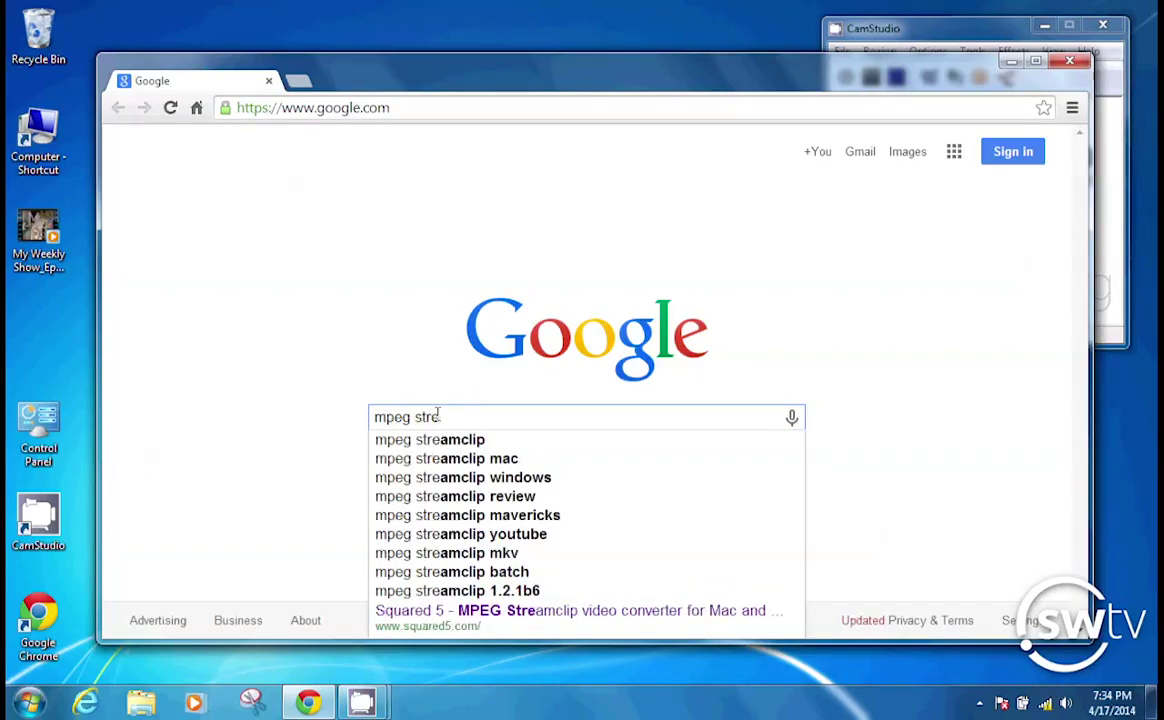
type("amc")
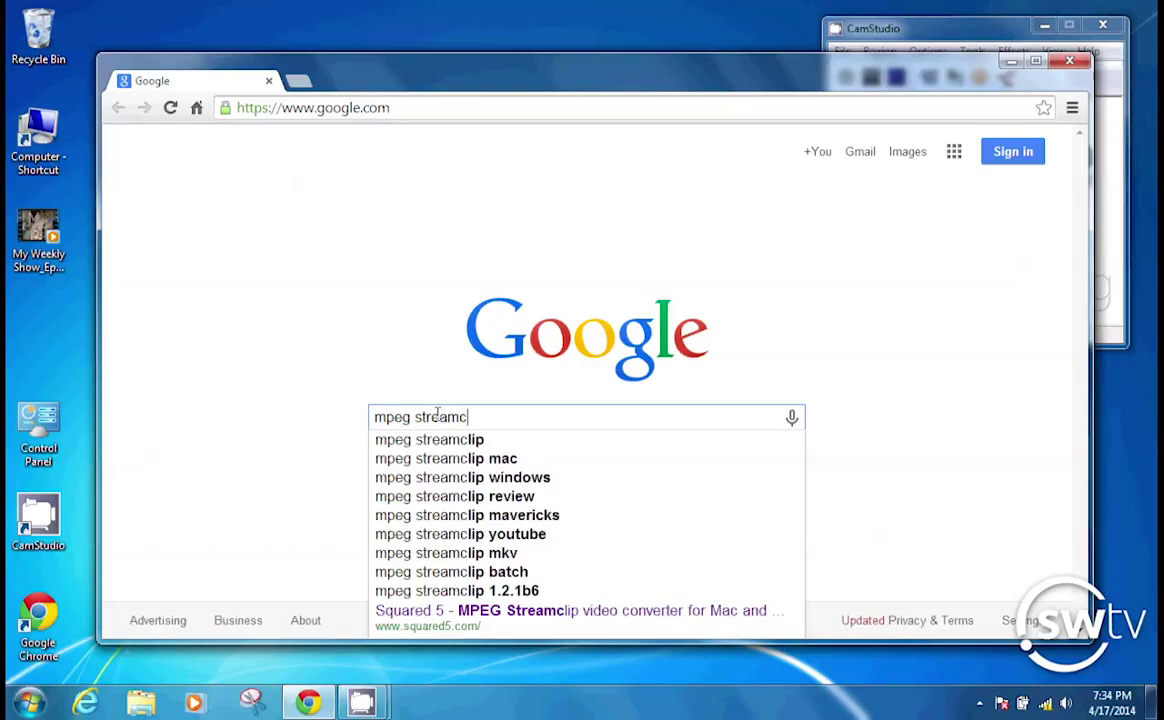
type("lip ")
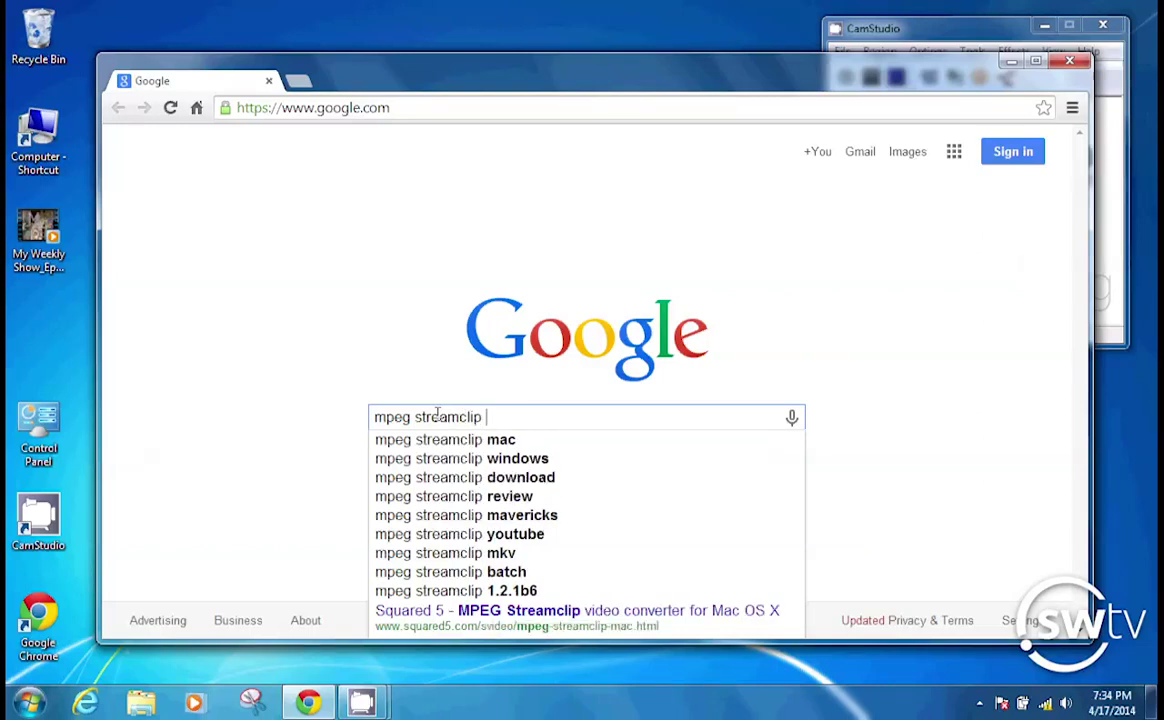
type("do")
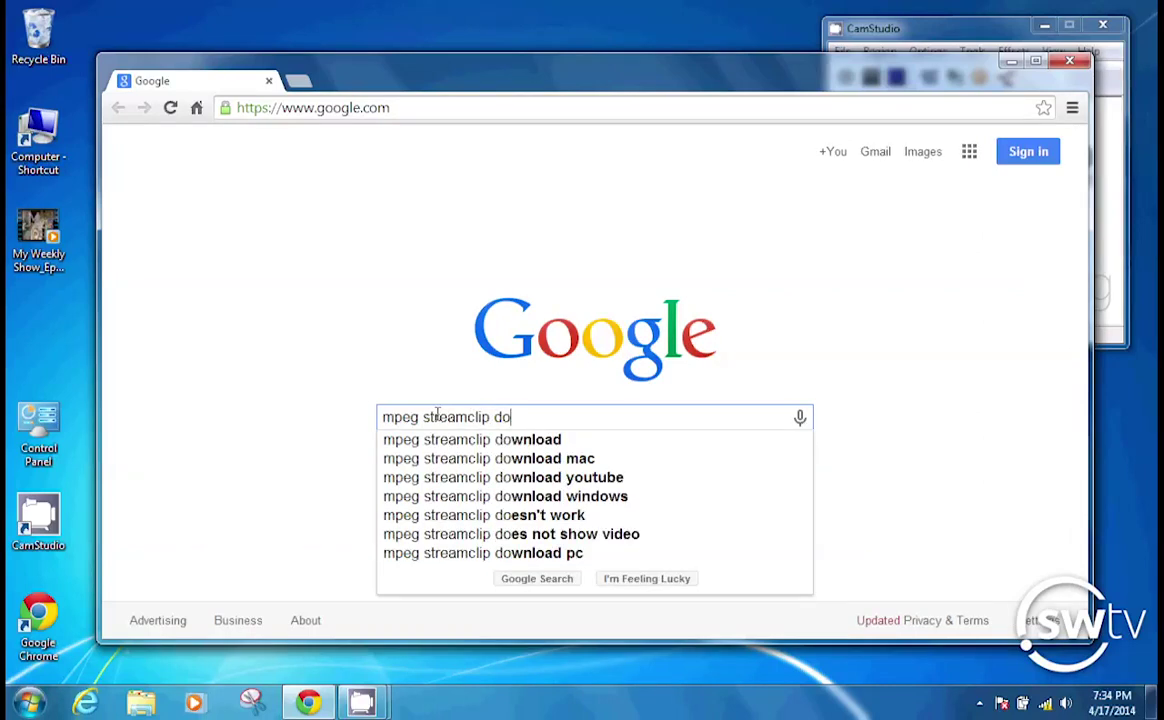
type("w")
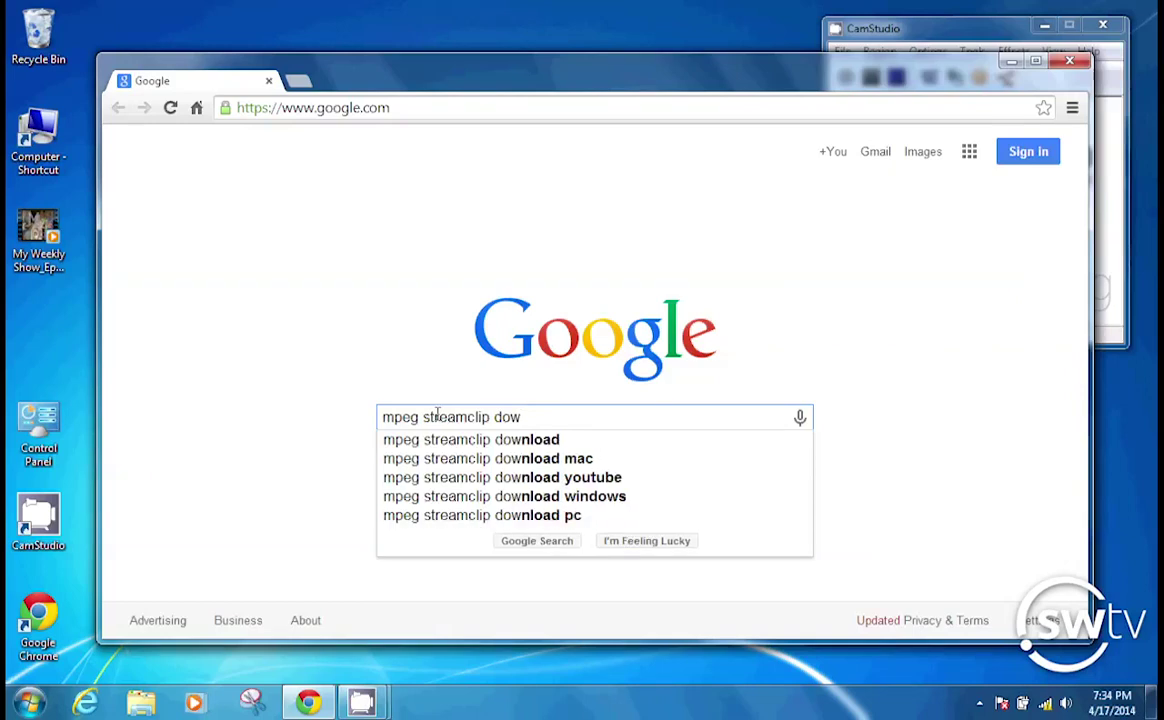
type("nload")
key("Return")
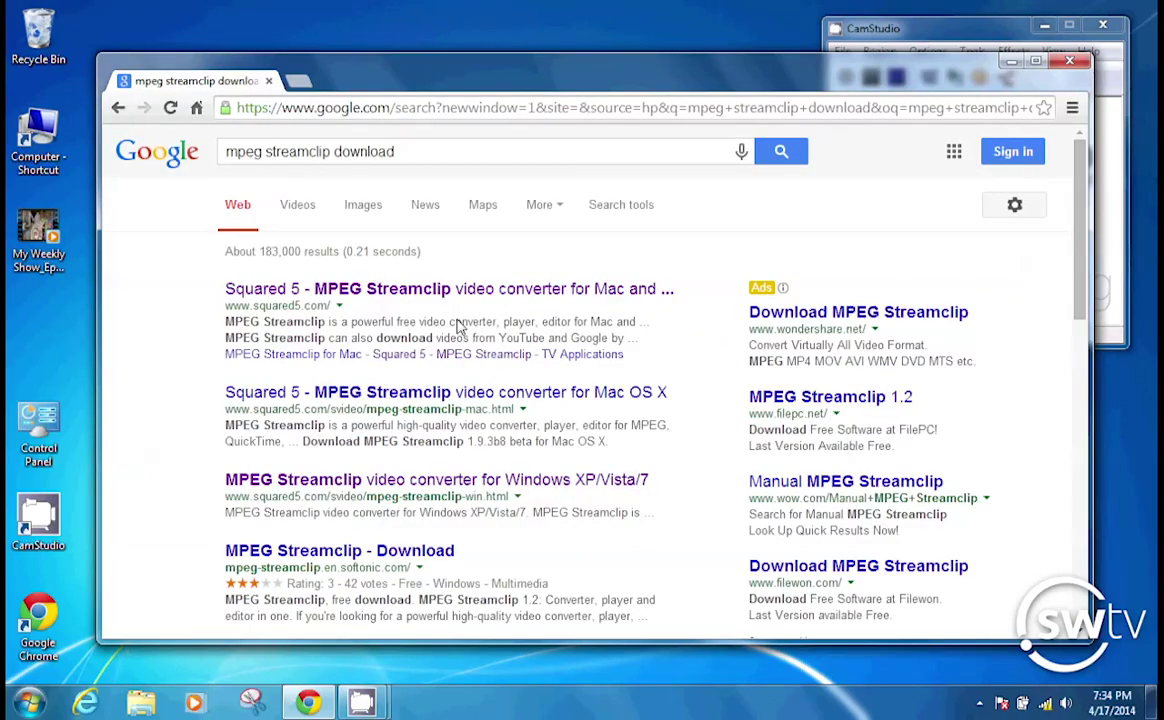
left_click(366, 290)
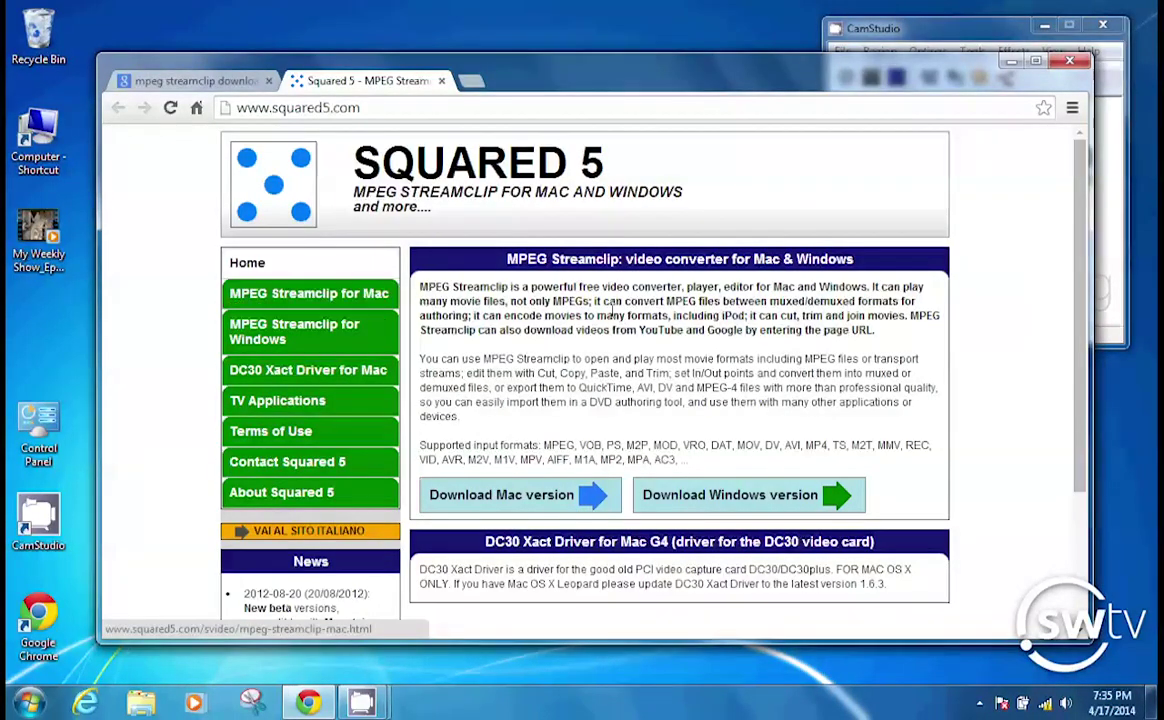
Step: Download MPEG_Streamclip_1.2.zip for Windows from Squared 5, view its contents, then close that window
left_click(729, 500)
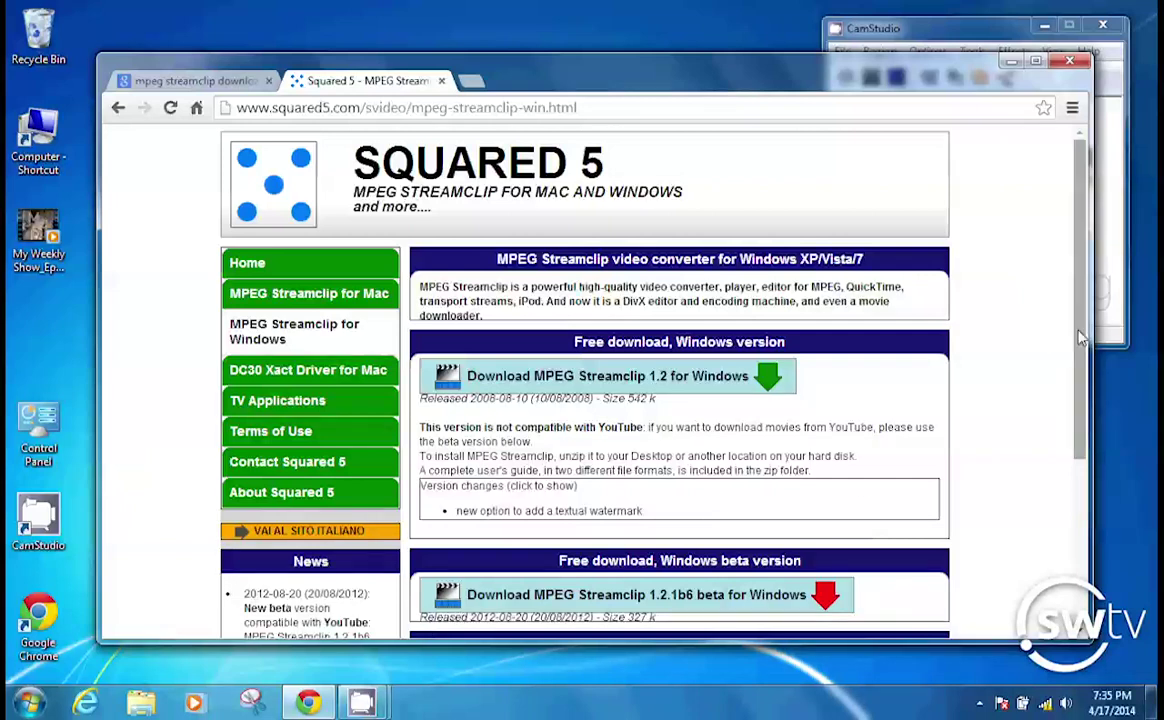
left_click(645, 377)
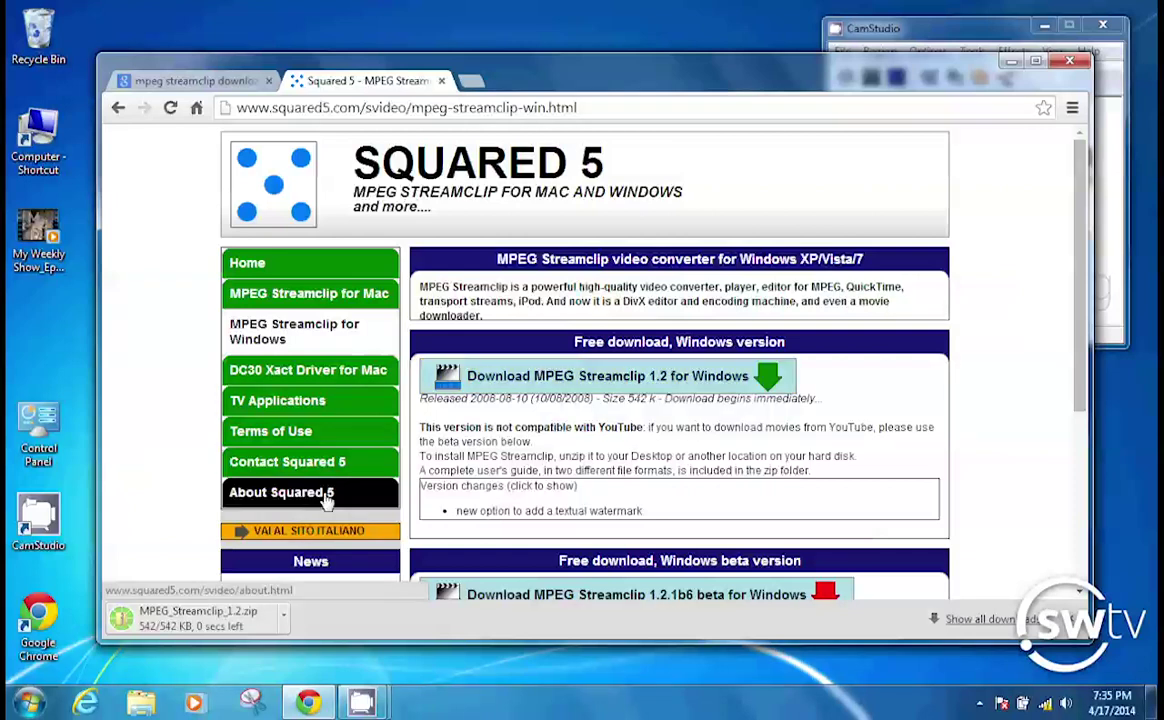
left_click(263, 620)
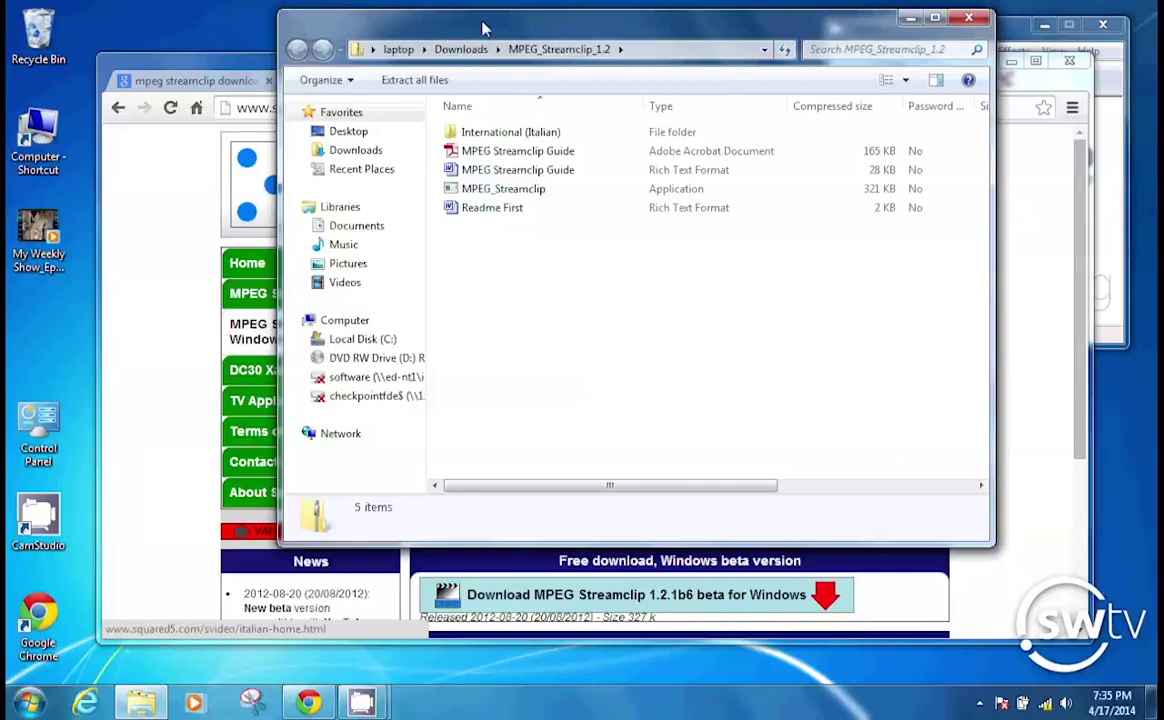
left_click(972, 22)
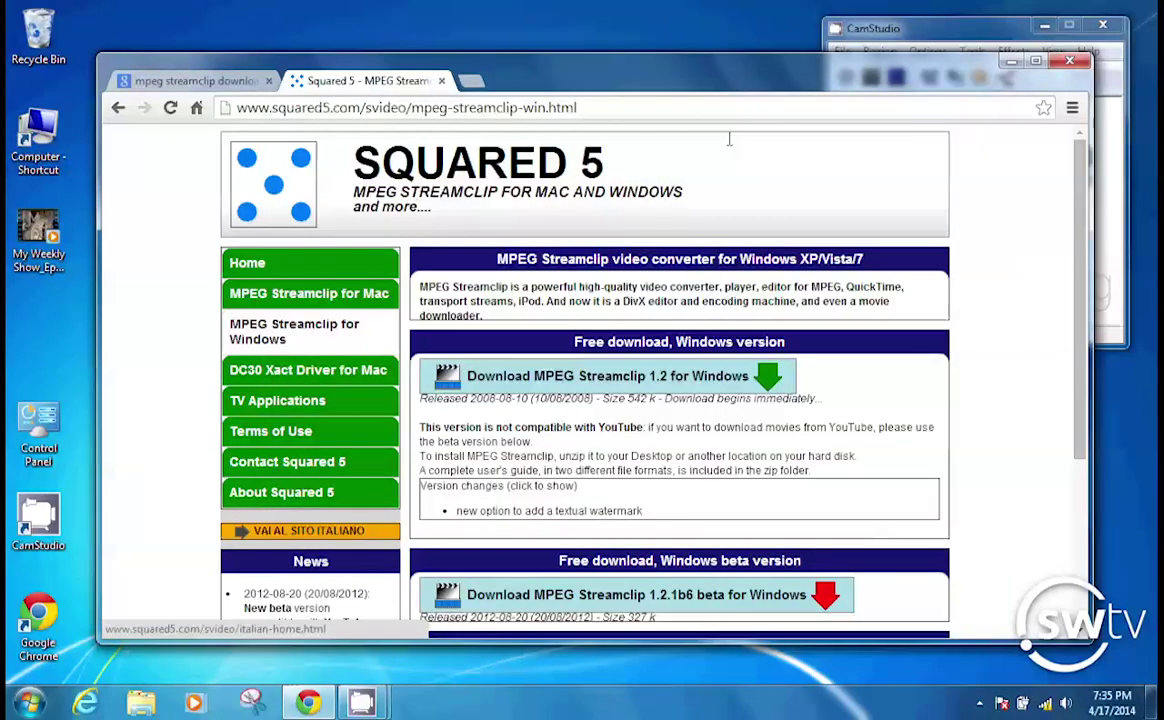
Step: Open MPEG_Streamclip_1.2 in Downloads and drag the MPEG_Streamclip application onto the desktop
left_click(30, 703)
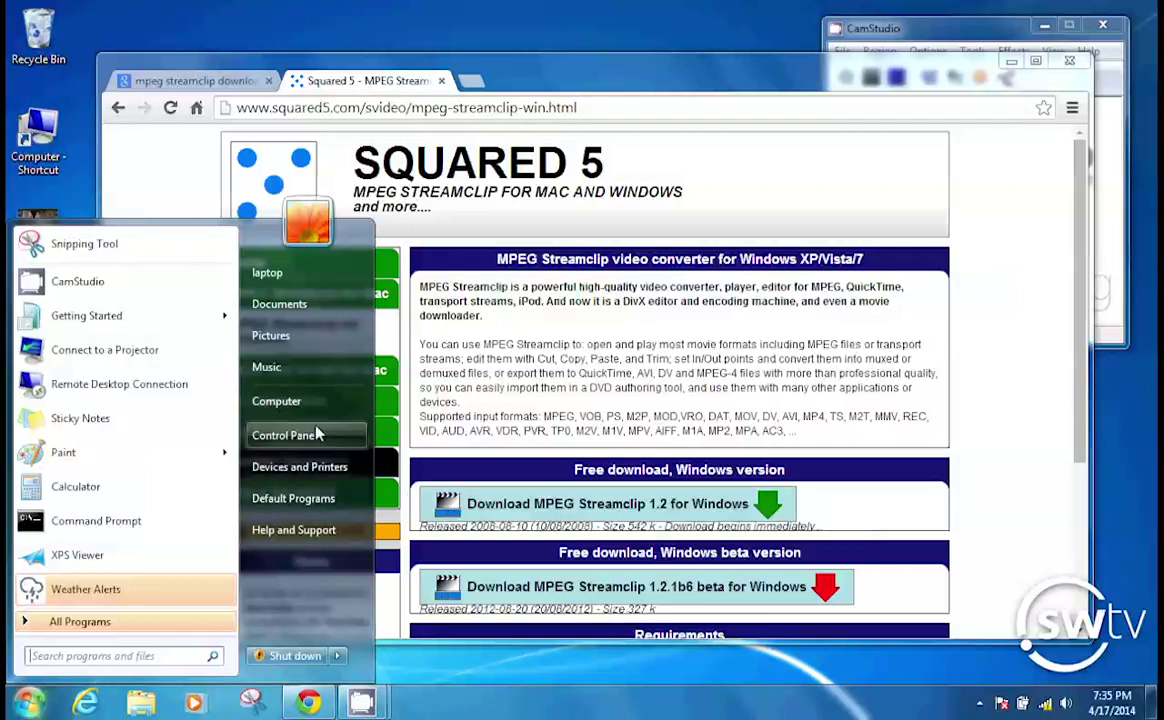
left_click(280, 401)
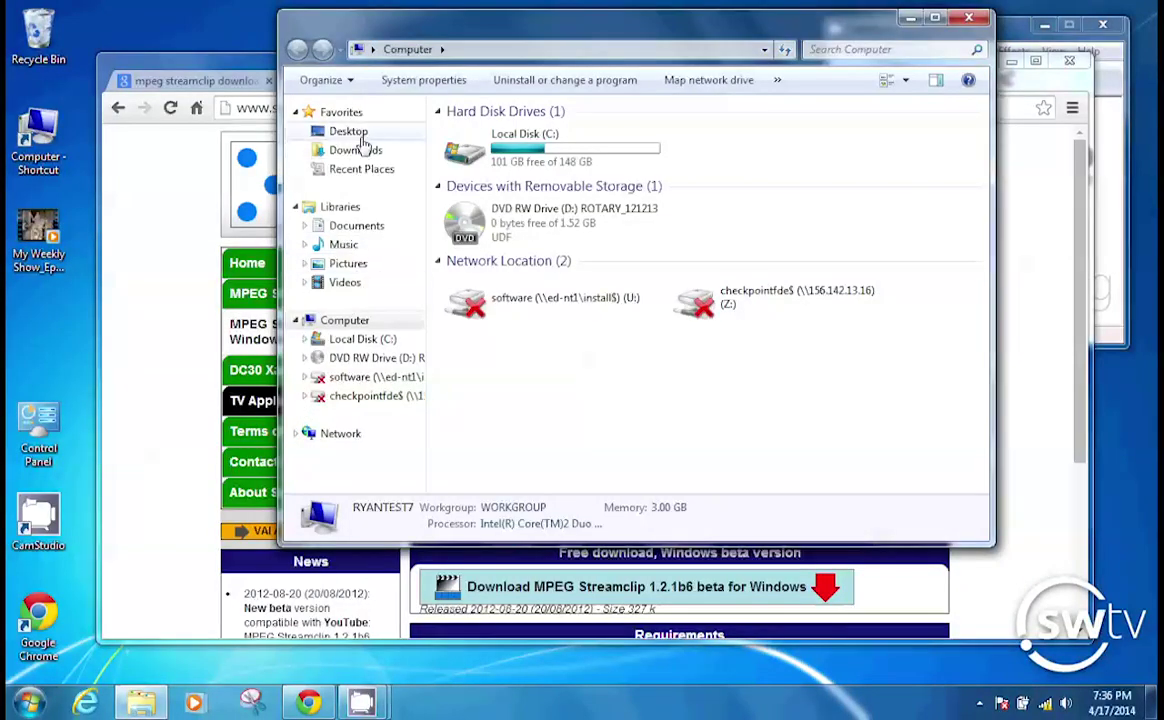
left_click(358, 152)
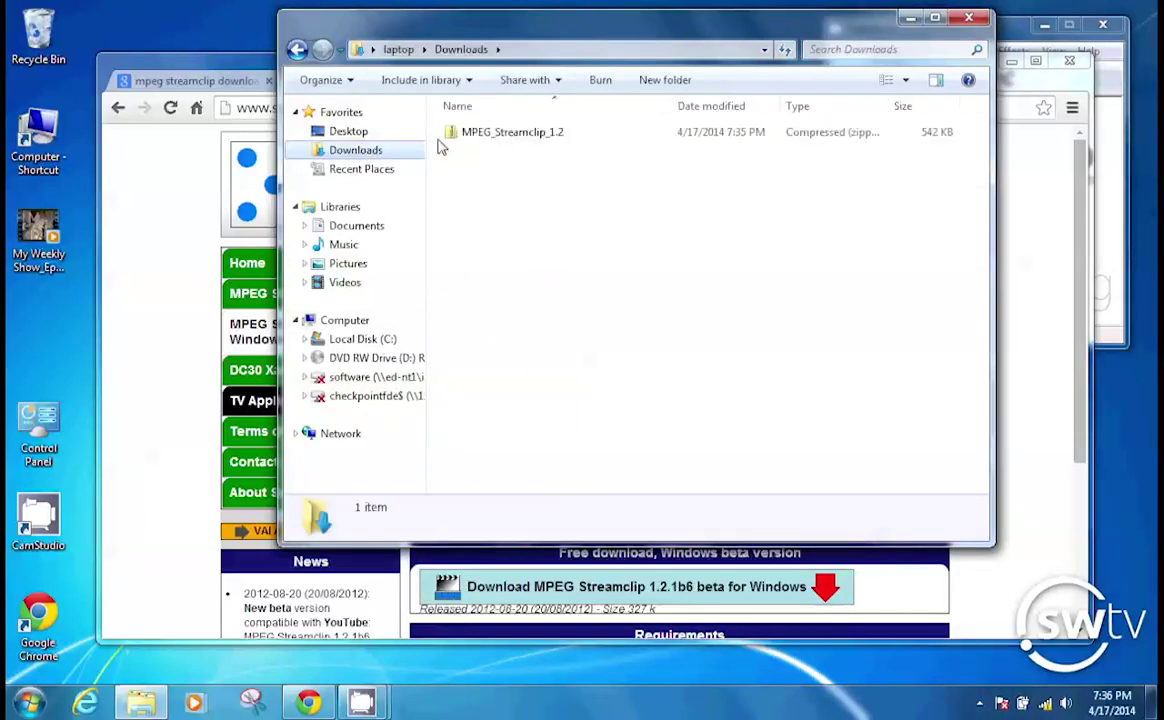
double_click(515, 140)
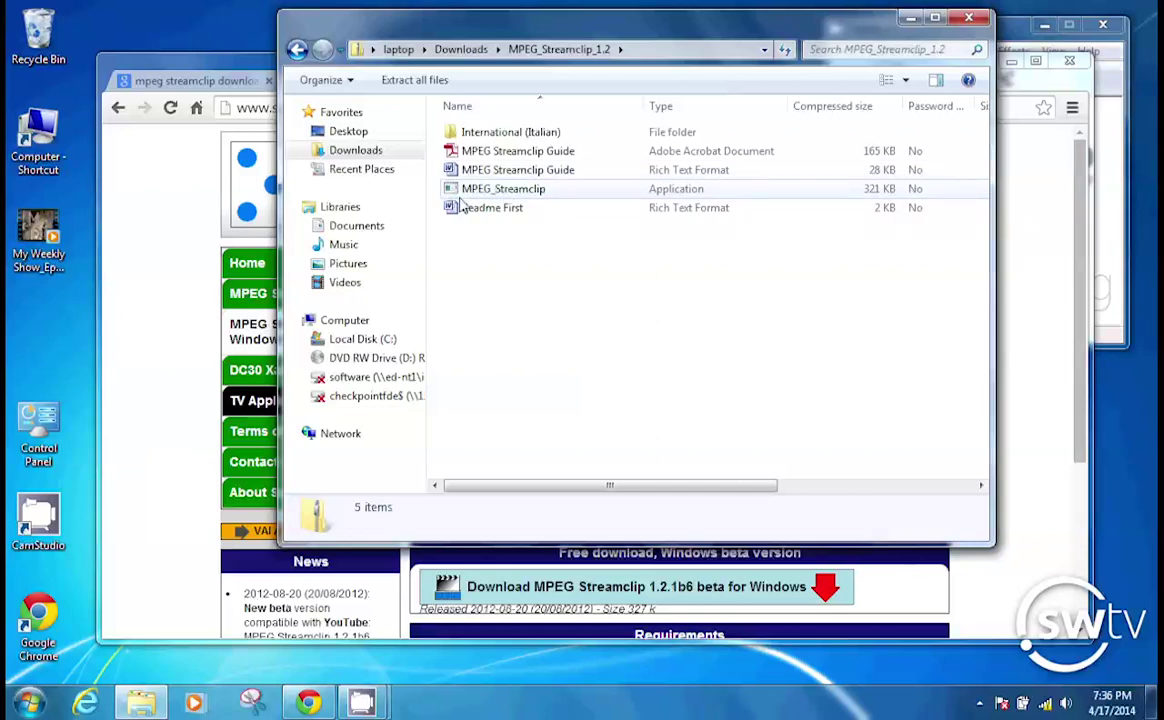
left_click_drag(455, 195, 55, 362)
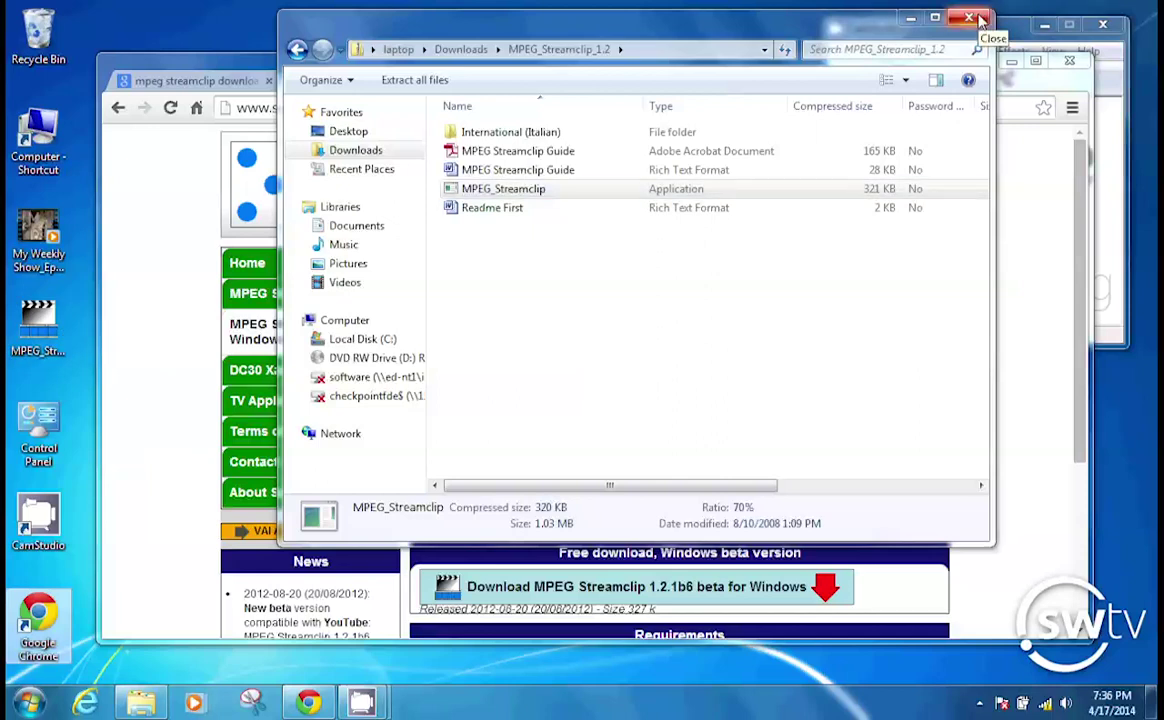
left_click(974, 18)
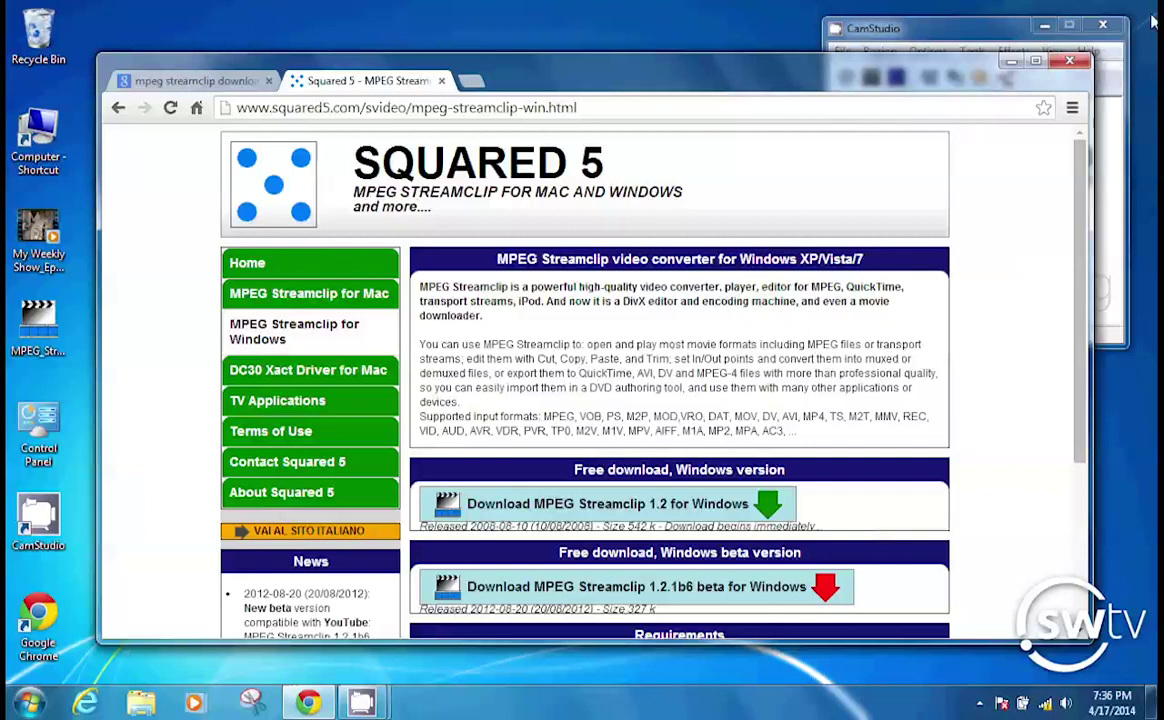
Step: Close Chrome and send the MPEG_Streamclip_1.2 zip in Downloads to the Recycle Bin
left_click(1071, 63)
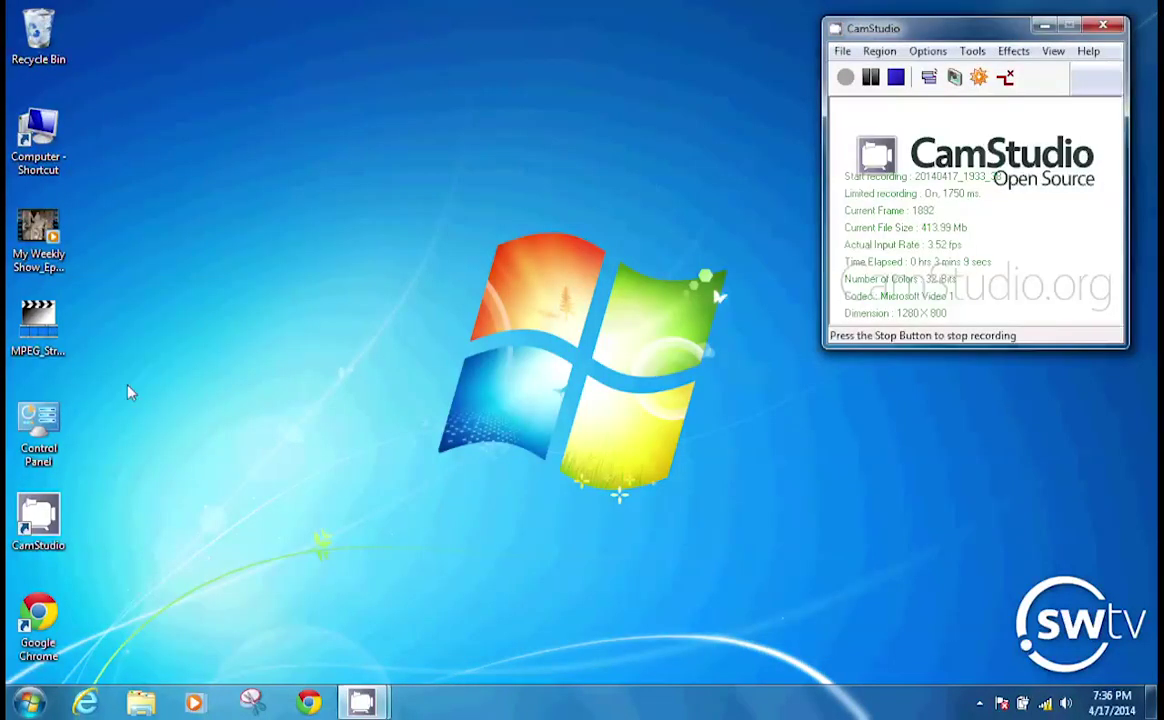
left_click(29, 704)
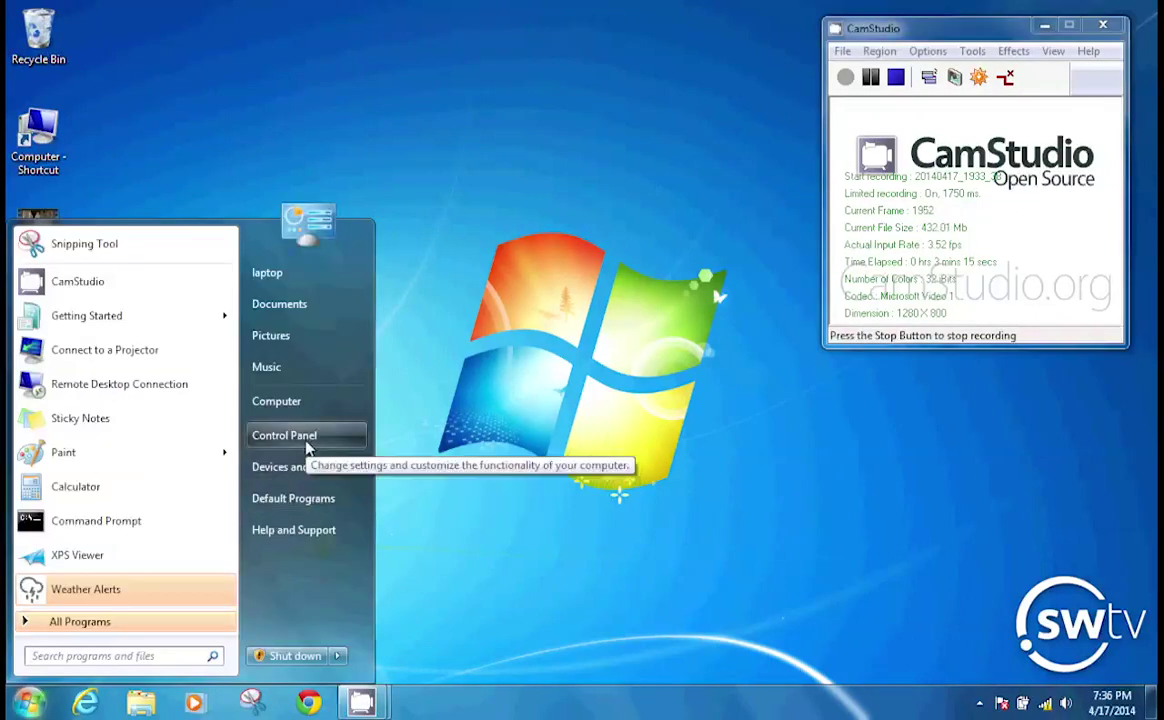
left_click(301, 402)
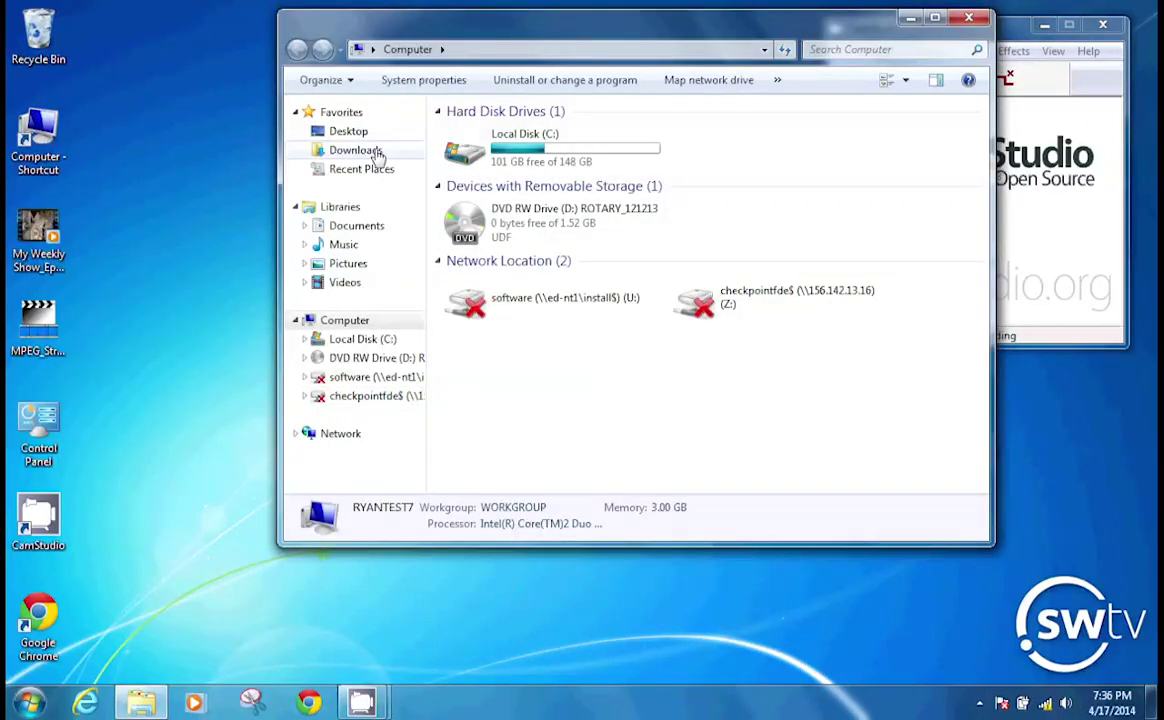
left_click(370, 155)
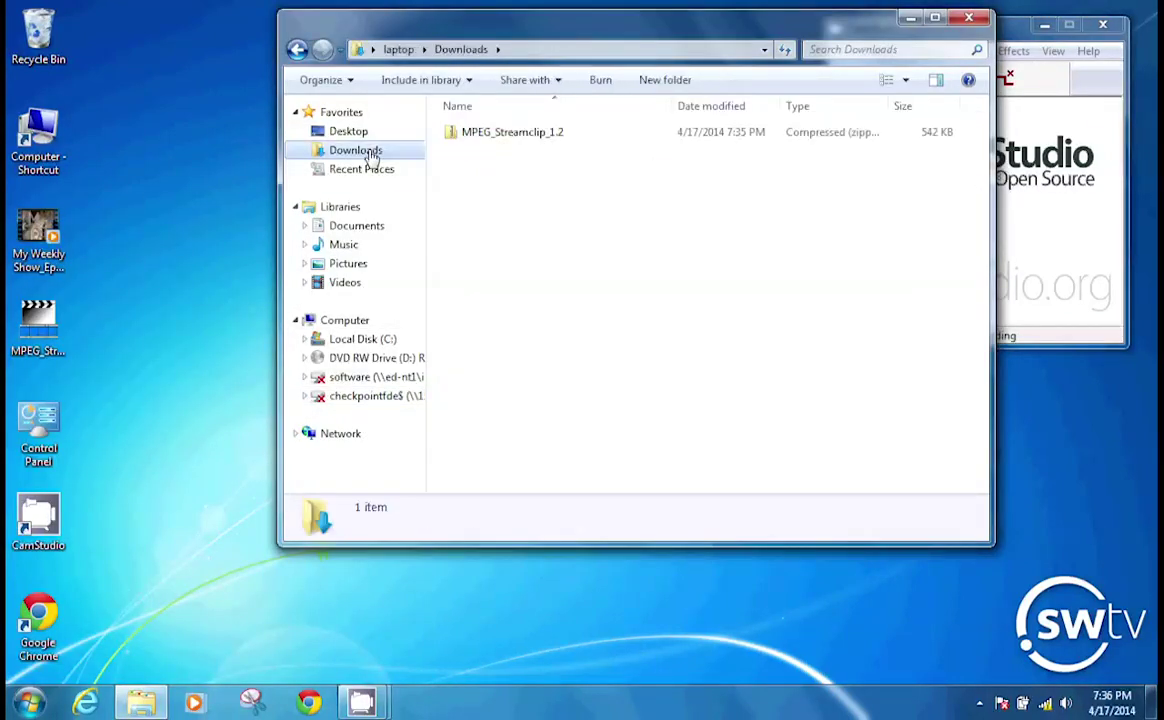
right_click(480, 134)
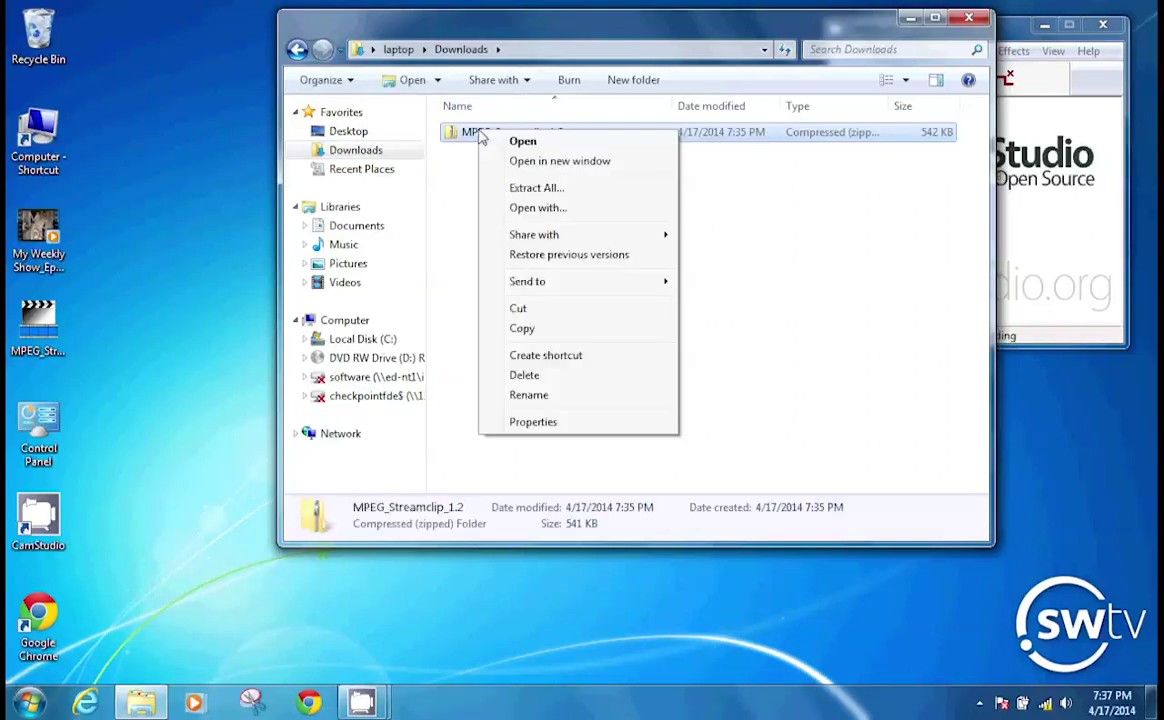
left_click(548, 376)
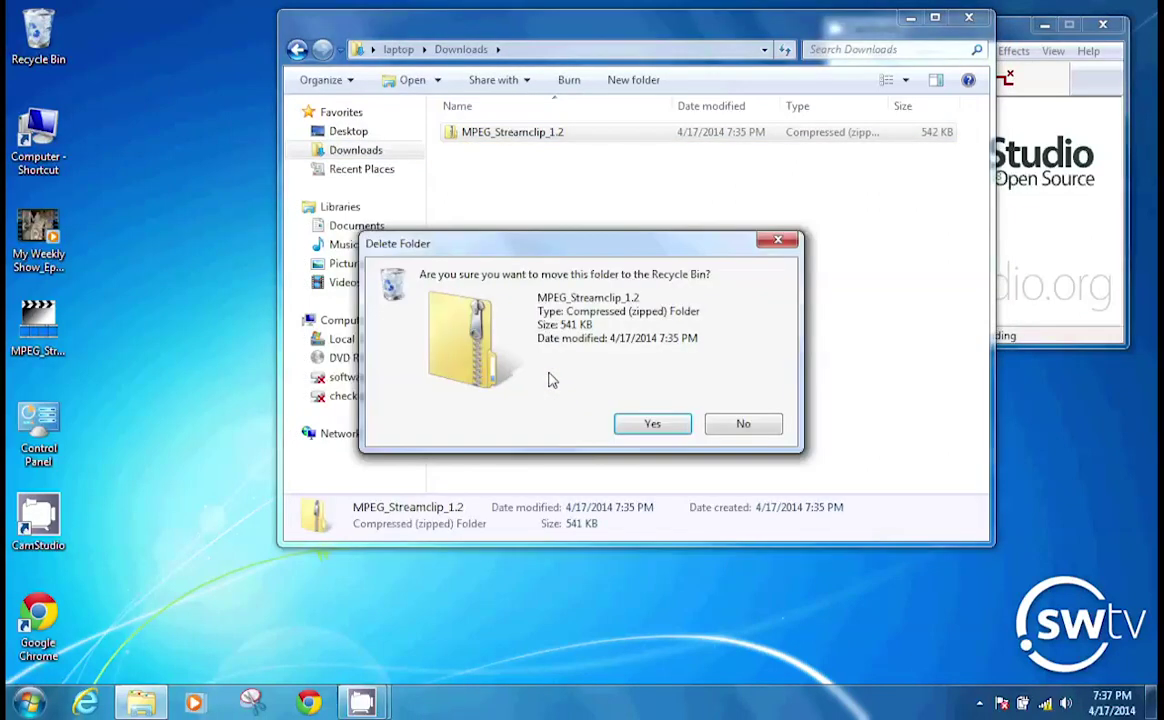
left_click(654, 428)
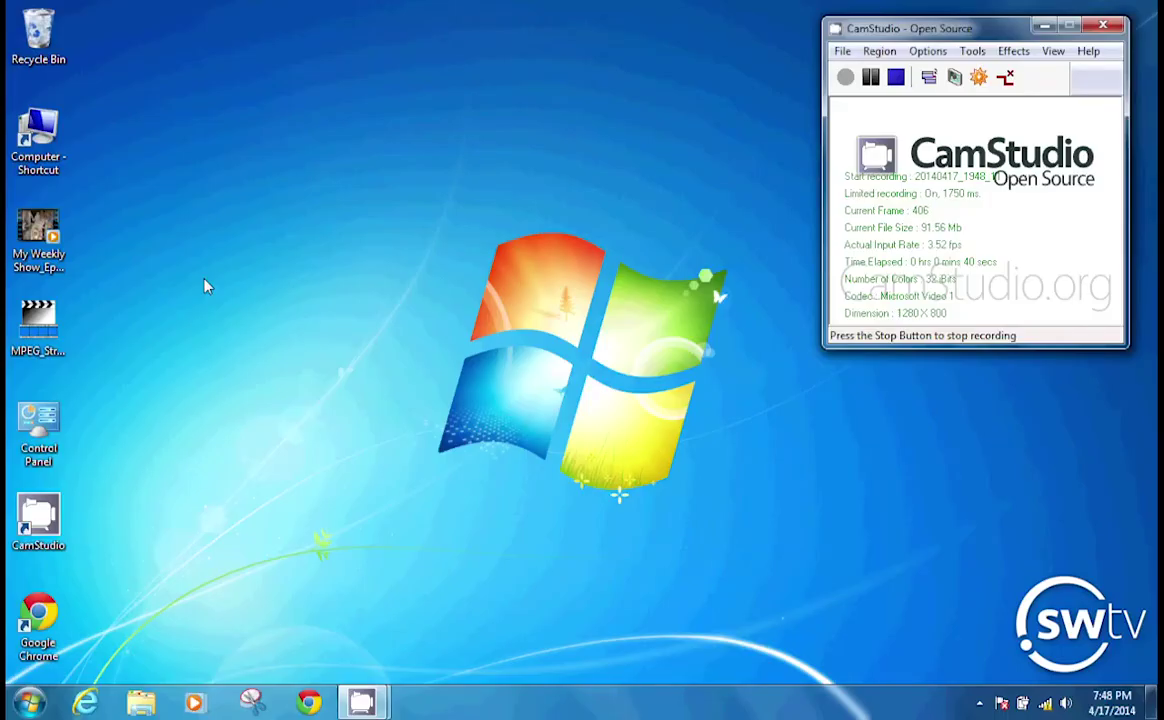
Step: Launch MPEG Streamclip from its desktop icon with 'Always ask before opening this file' unchecked
double_click(44, 333)
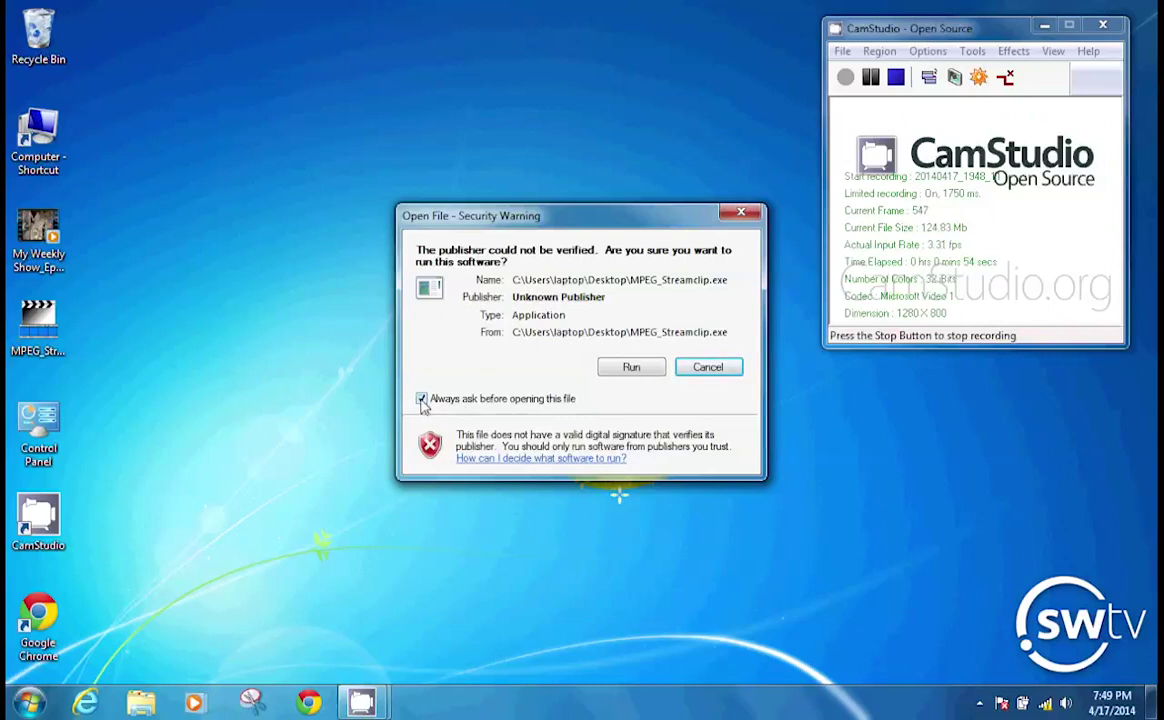
left_click(422, 399)
left_click(624, 370)
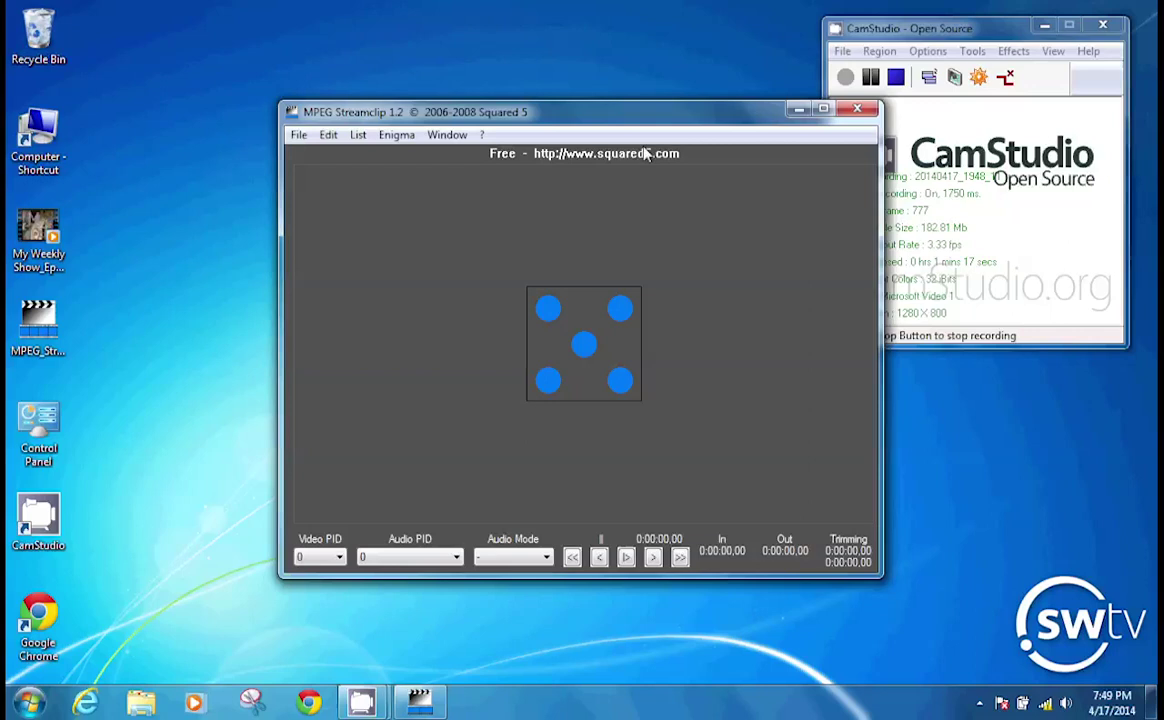
Step: Use File > Open DVD to load the disc in DVD RW Drive (D:)
left_click_drag(607, 118, 499, 121)
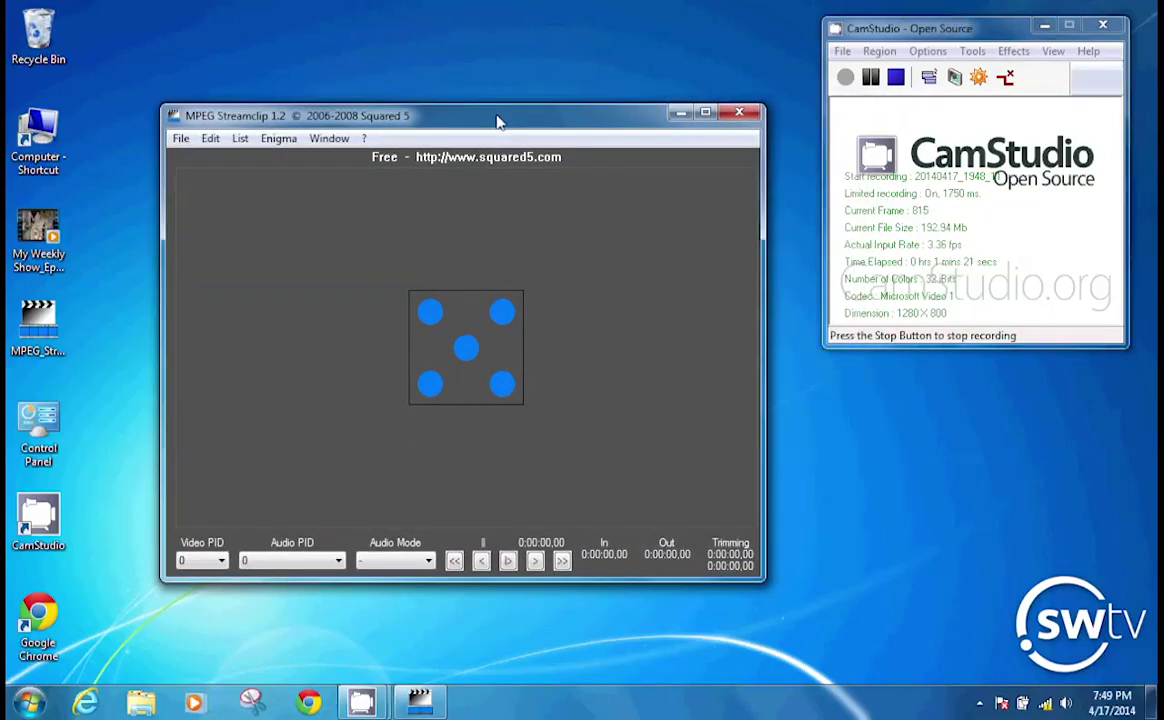
left_click(184, 142)
left_click(213, 203)
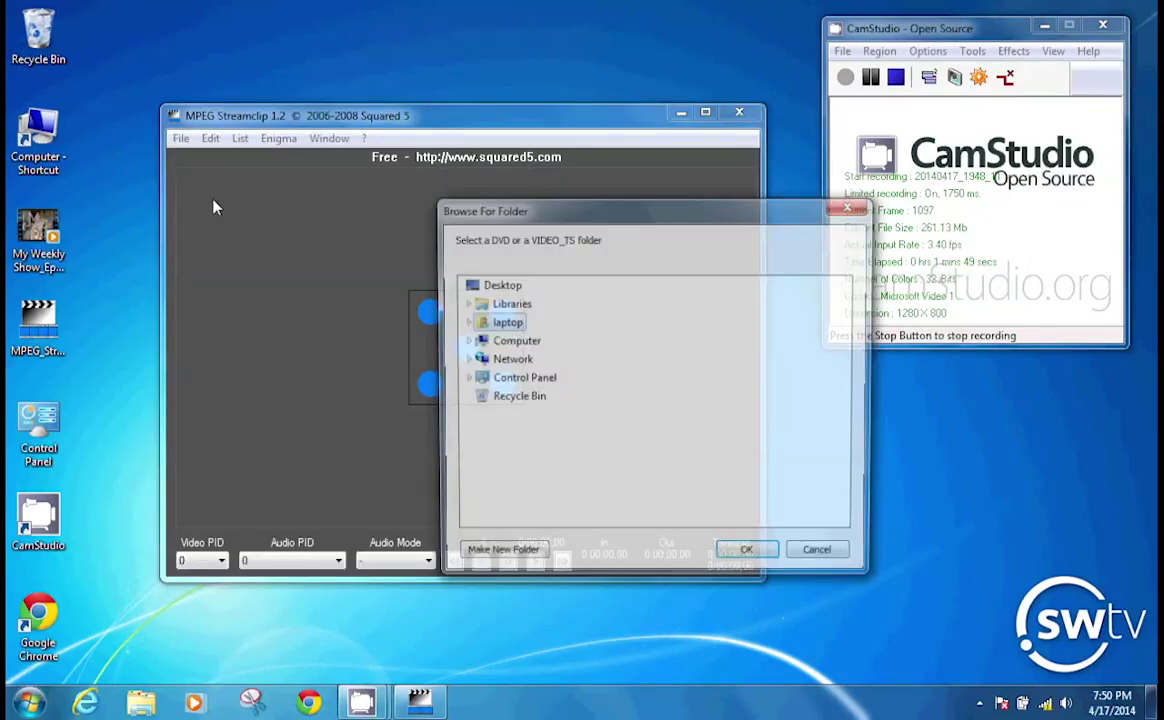
left_click(464, 342)
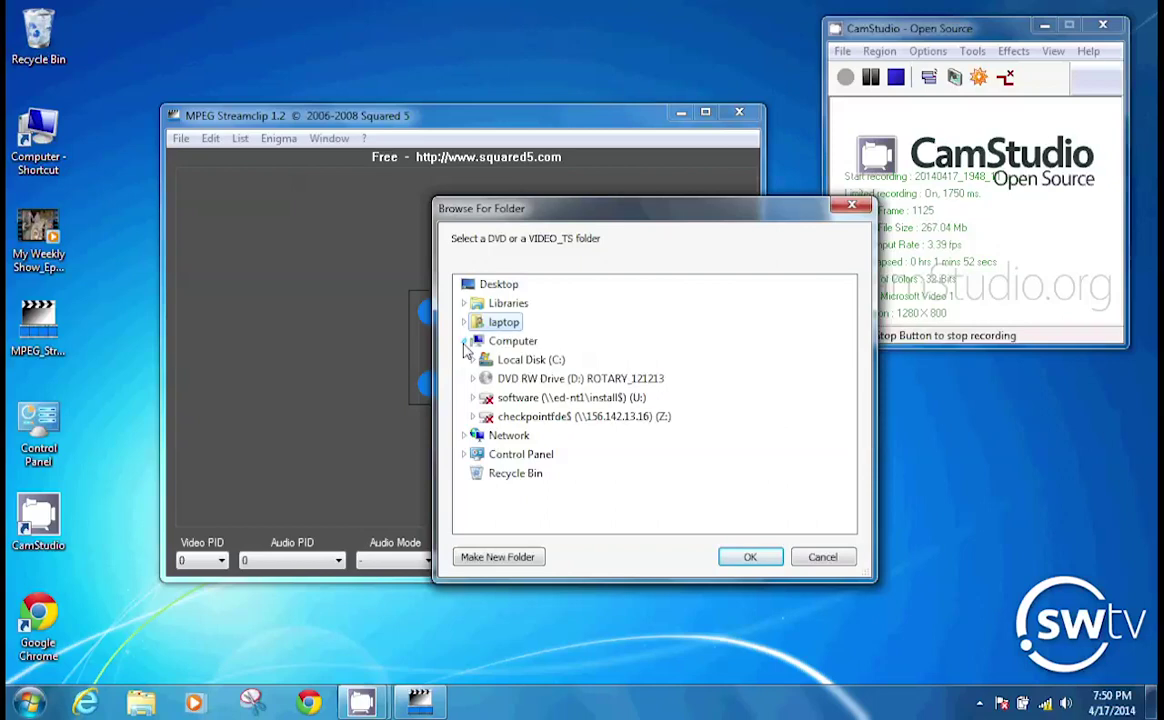
left_click(541, 379)
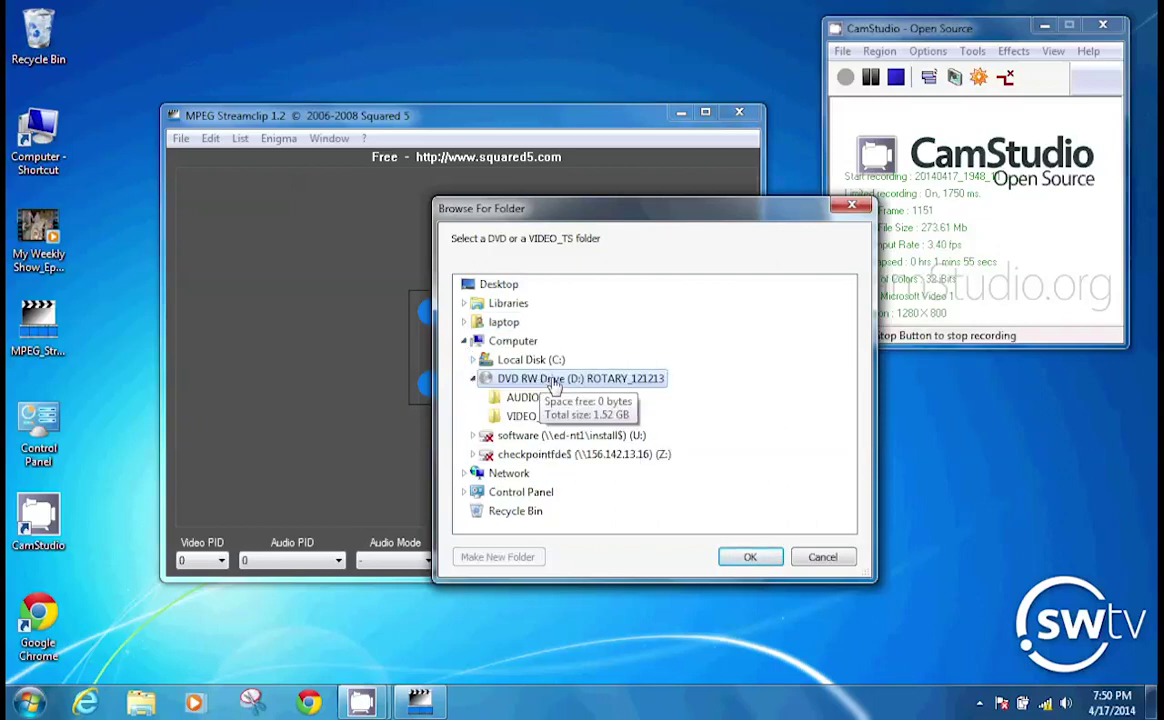
left_click(749, 556)
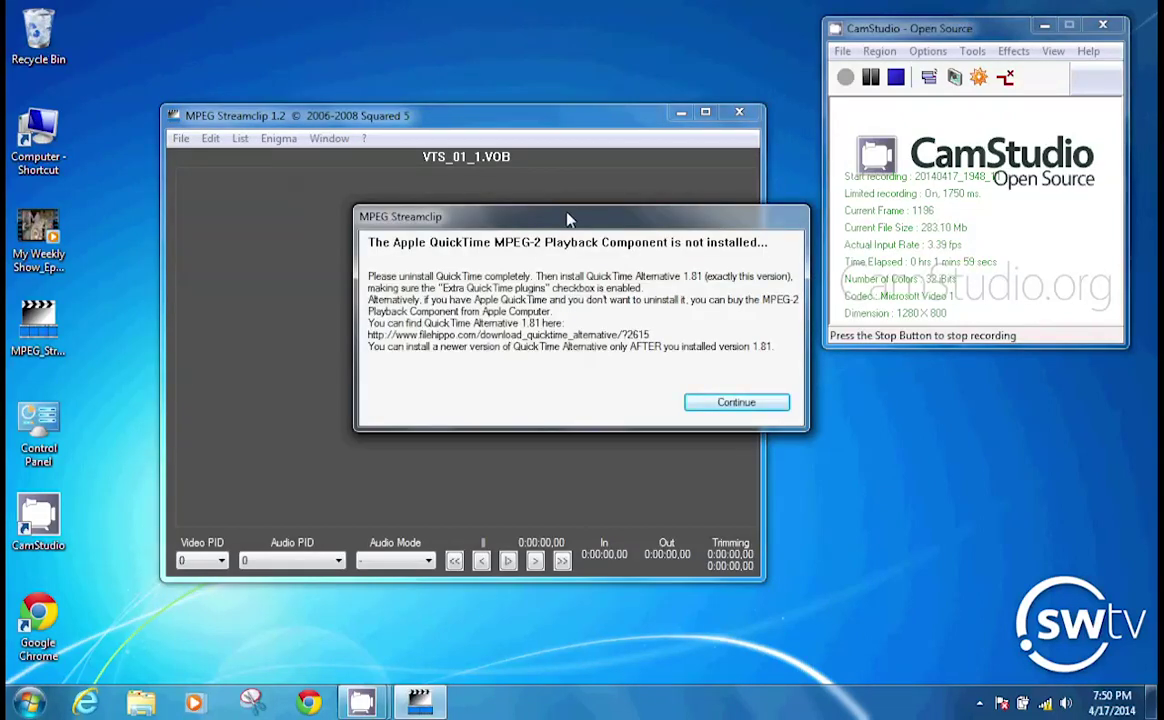
Step: Dismiss the missing QuickTime MPEG-2 Playback Component warning
left_click_drag(566, 218, 475, 240)
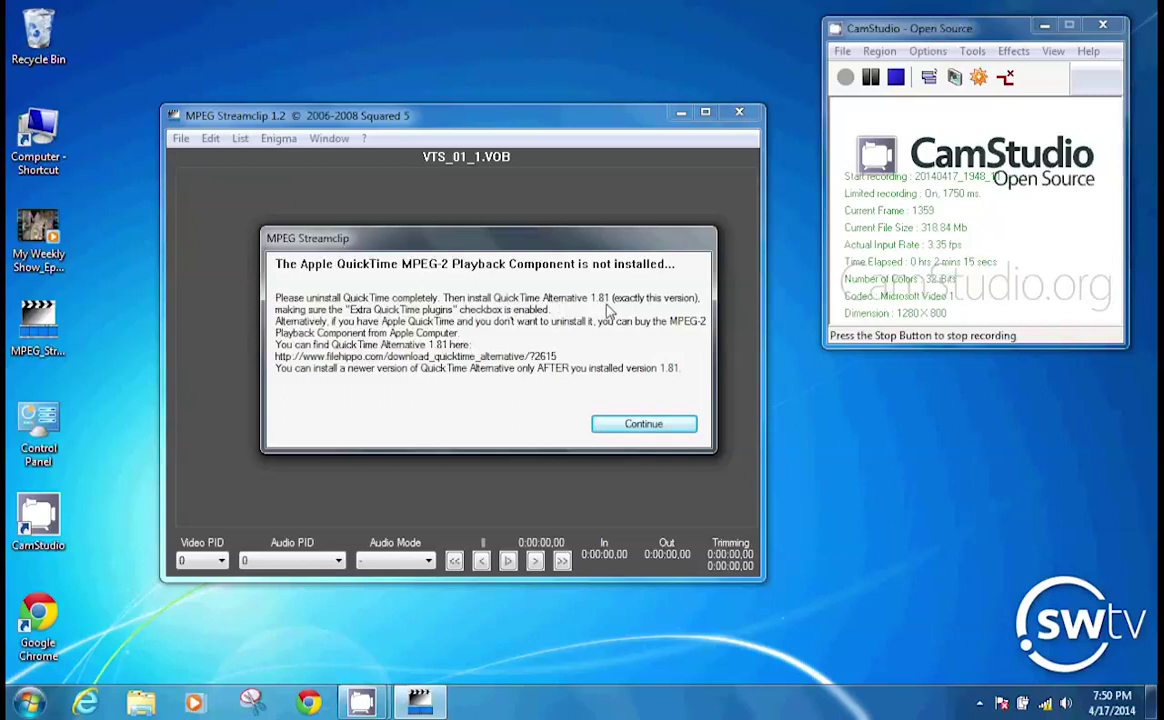
left_click(644, 424)
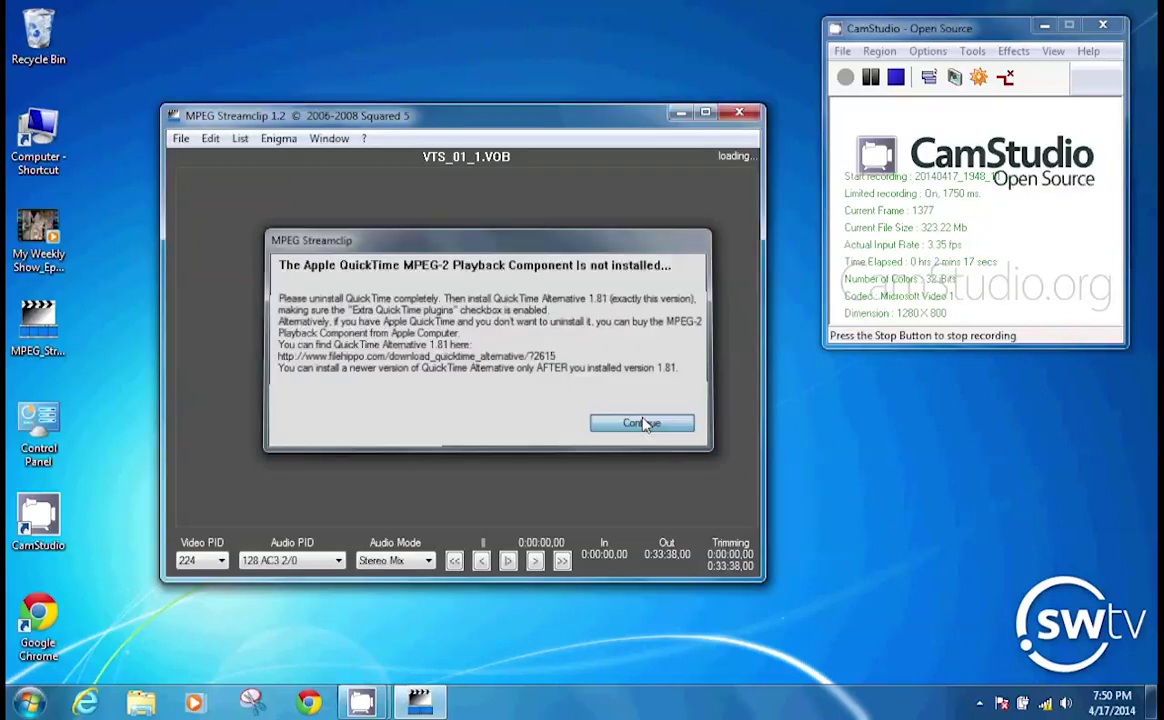
left_click(648, 422)
Step: Close MPEG Streamclip and open Control Panel from the Start menu
left_click(740, 115)
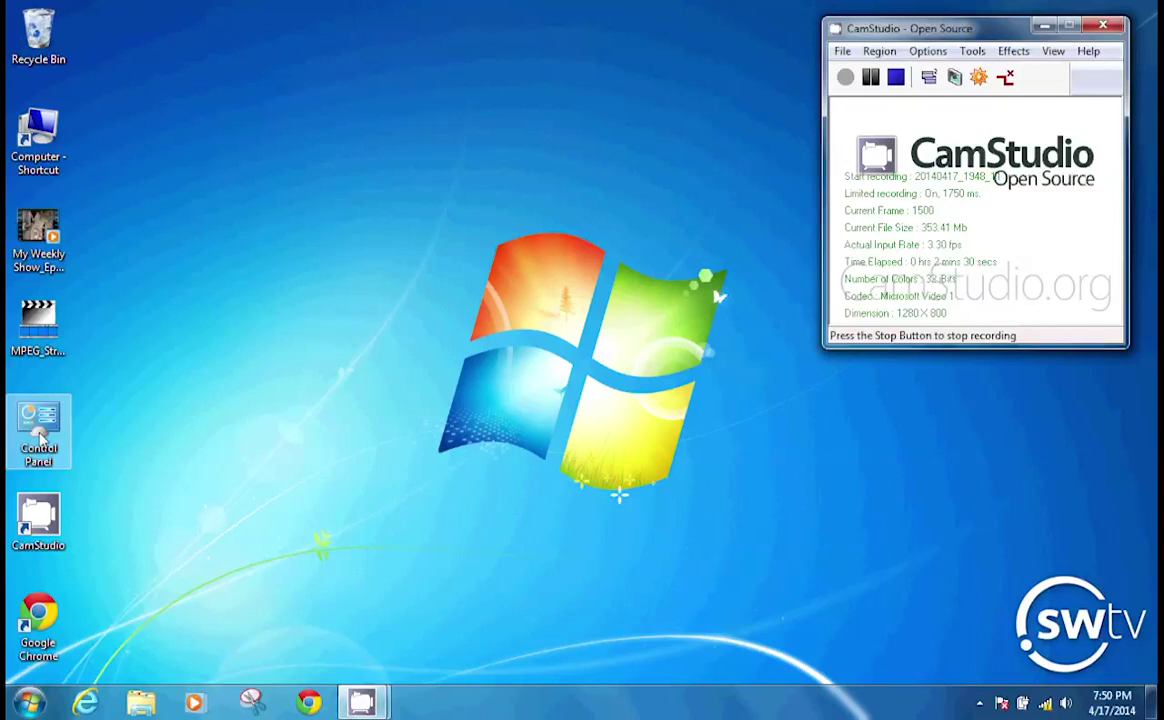
left_click(30, 703)
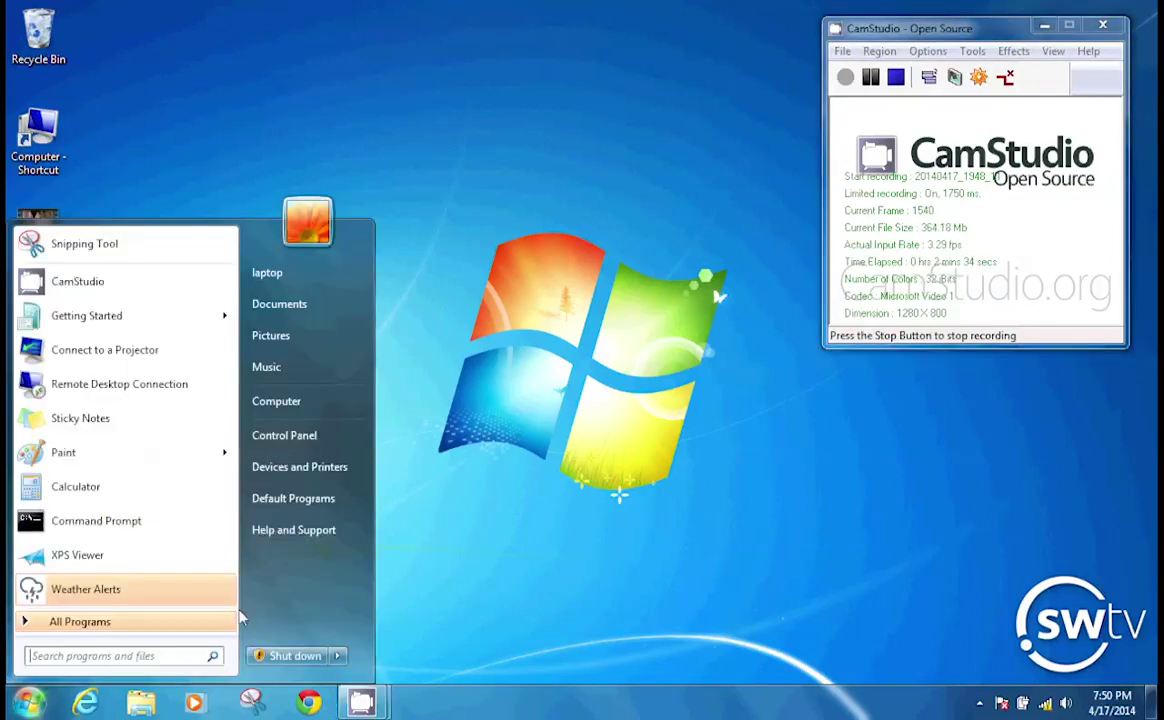
left_click(330, 434)
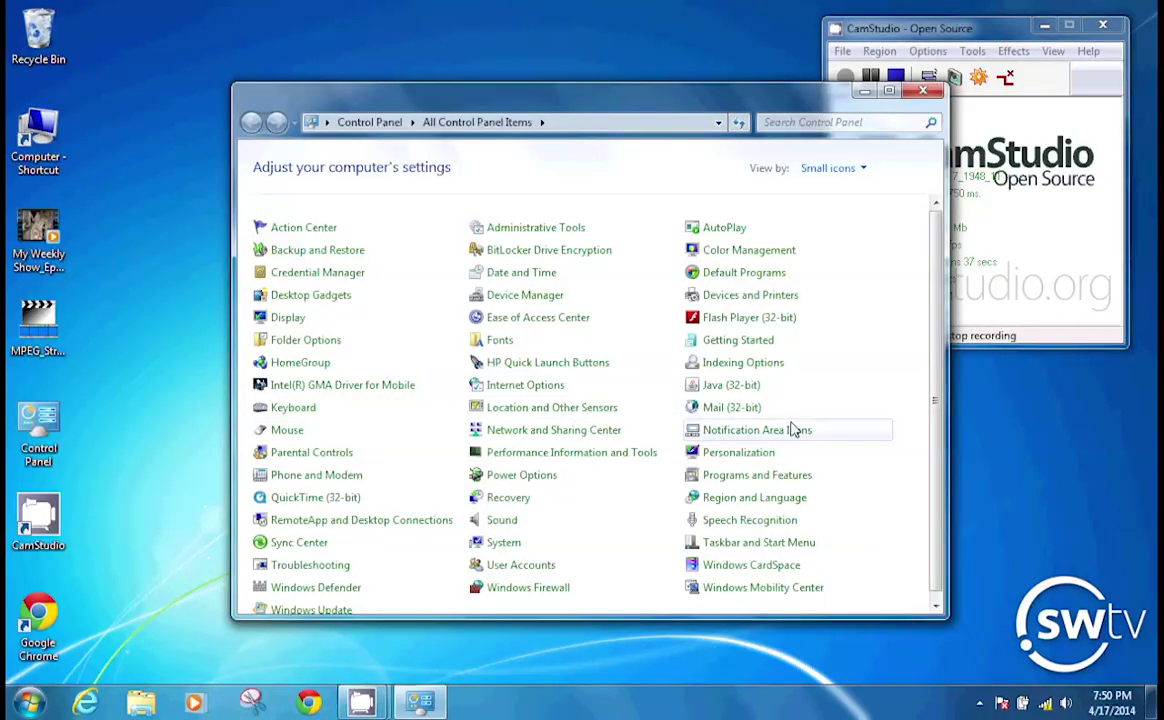
Step: Uninstall QuickTime through Programs and Features, then close the window
left_click(773, 477)
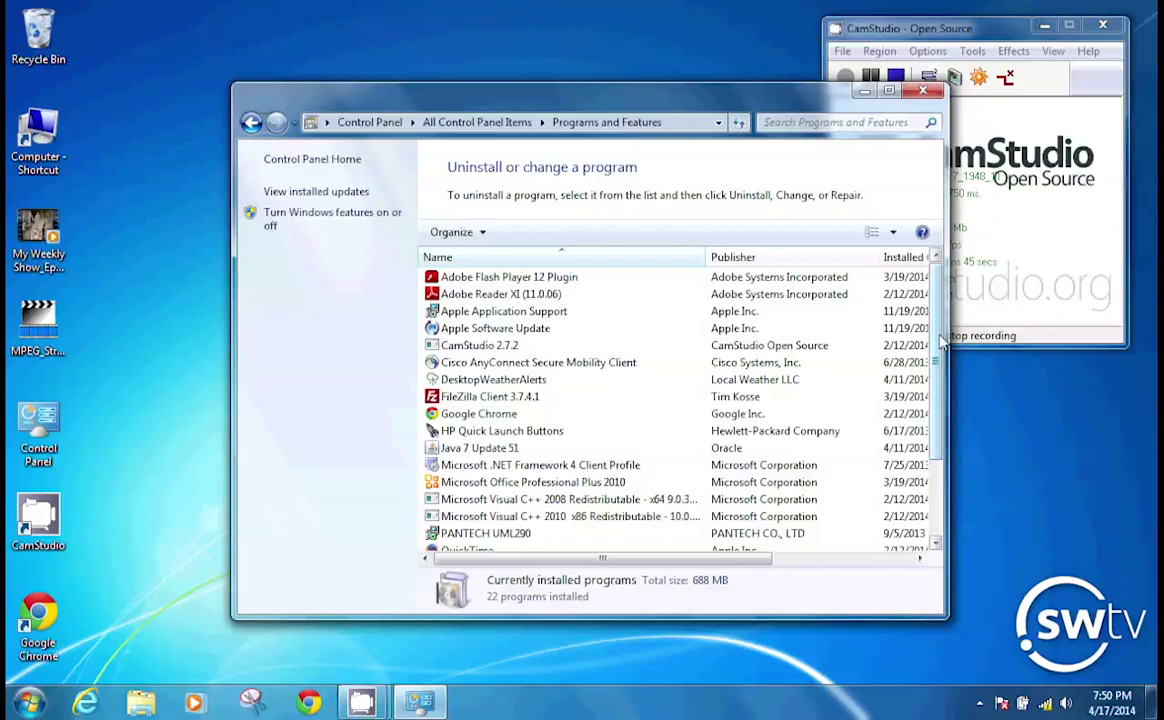
left_click_drag(941, 343, 941, 393)
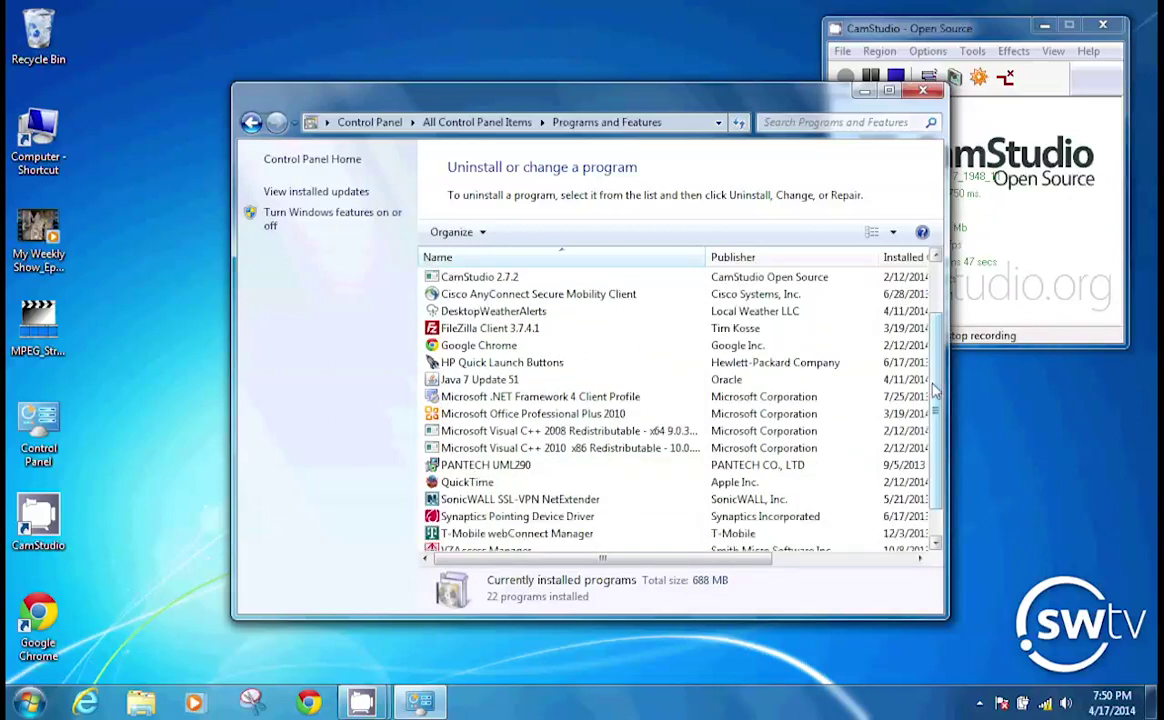
left_click(475, 484)
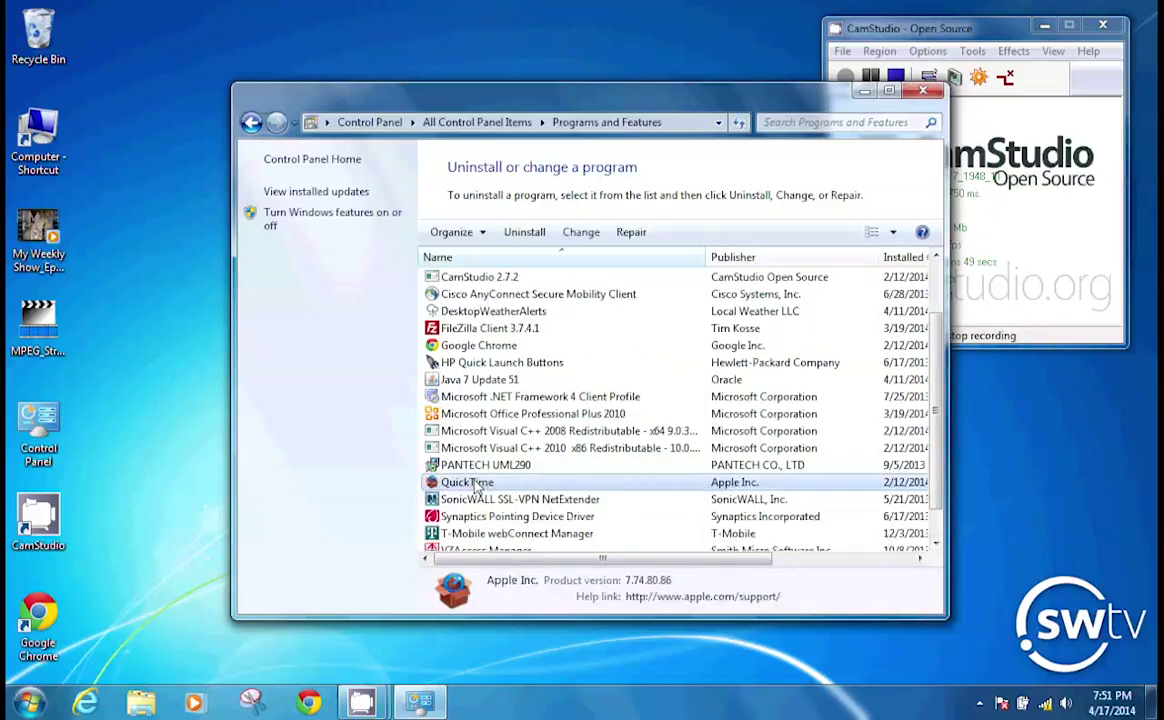
left_click(519, 202)
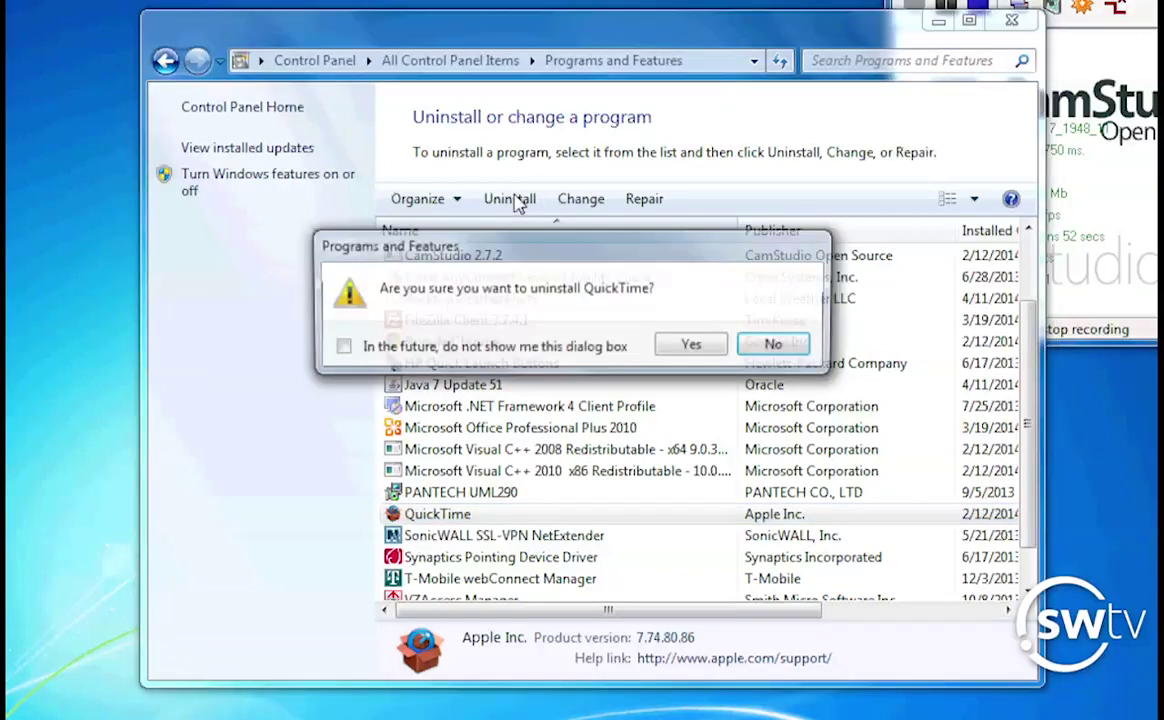
left_click(694, 346)
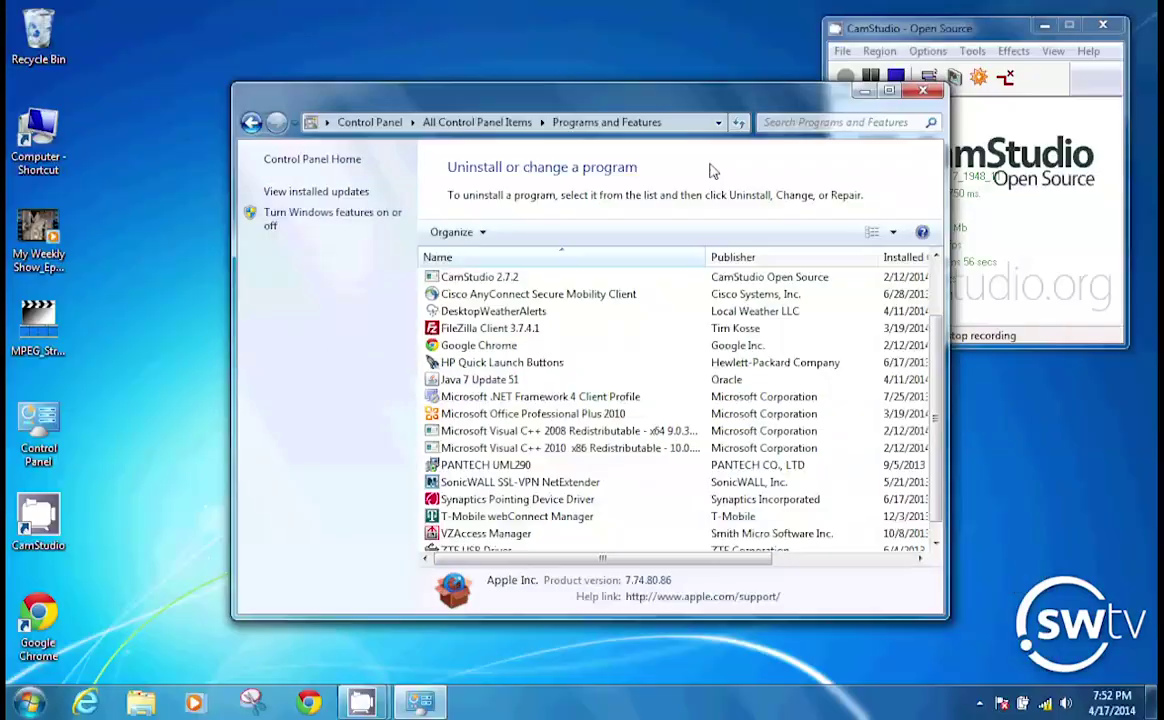
key("alt+F4")
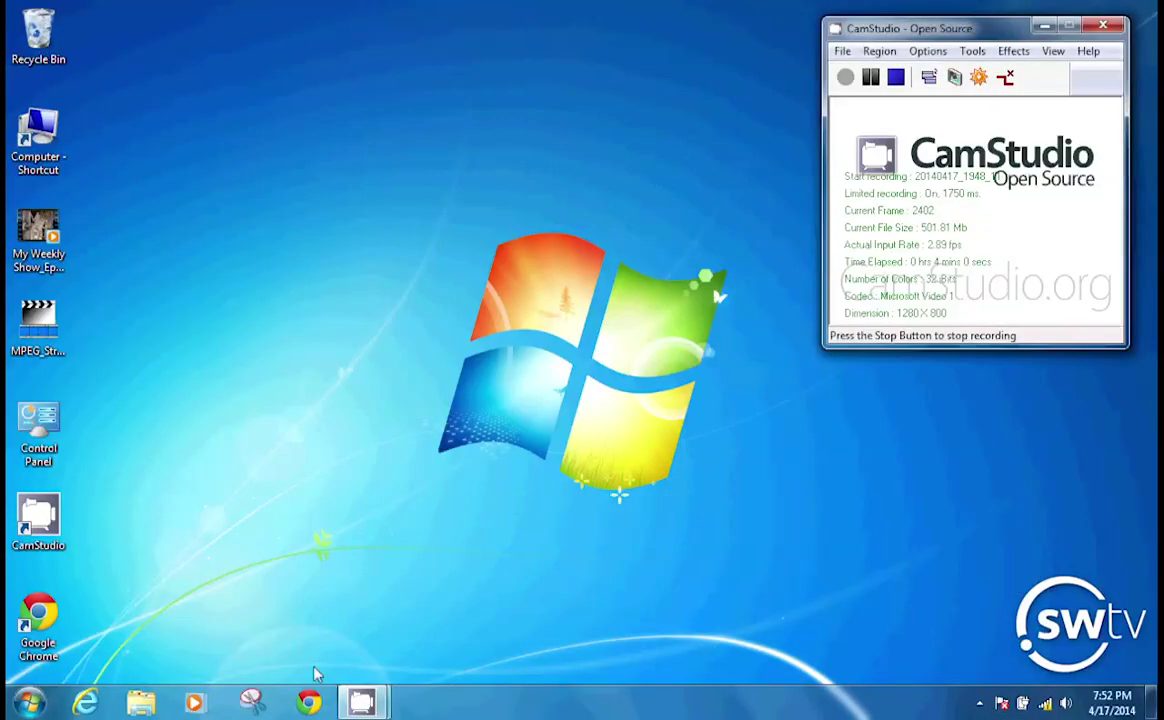
Step: Launch Chrome and search Google for 'download quicktime alternative 1.81'
double_click(40, 622)
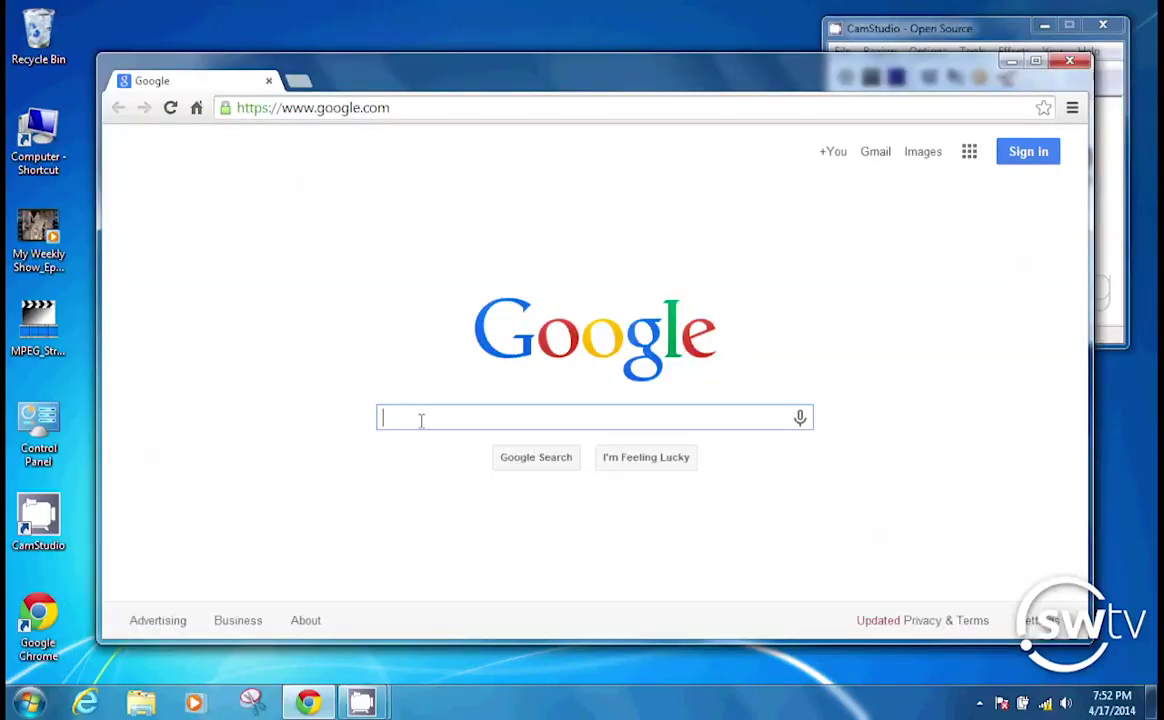
type("downloa")
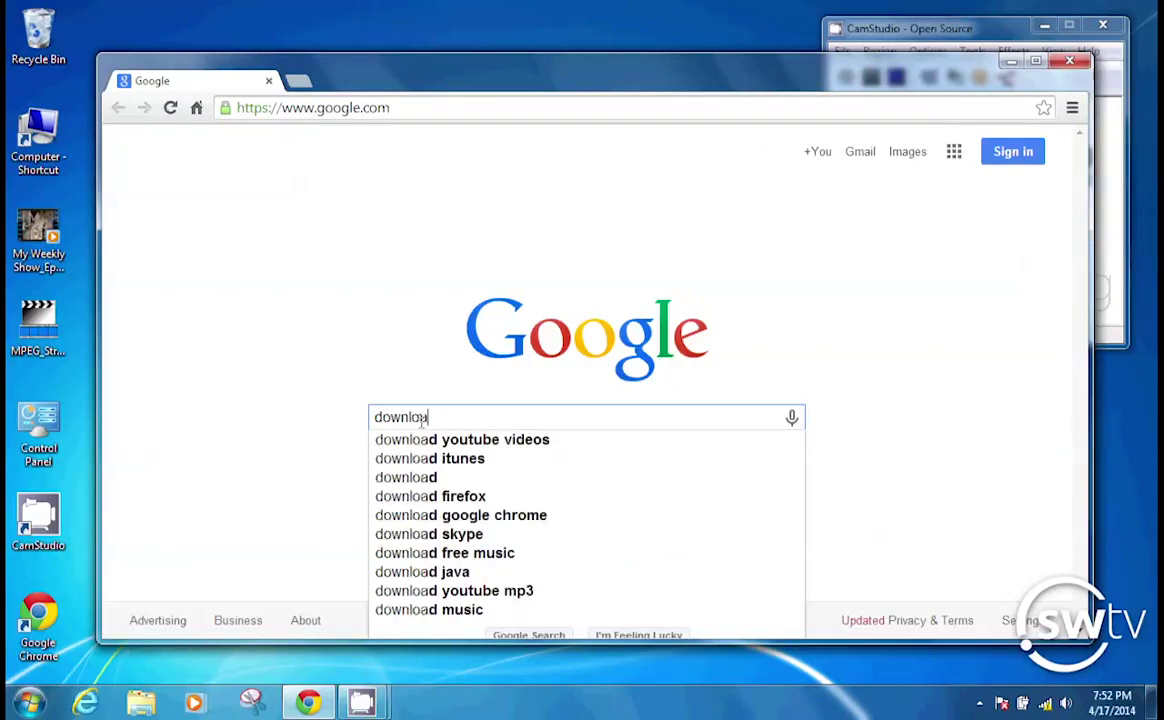
type("d qu")
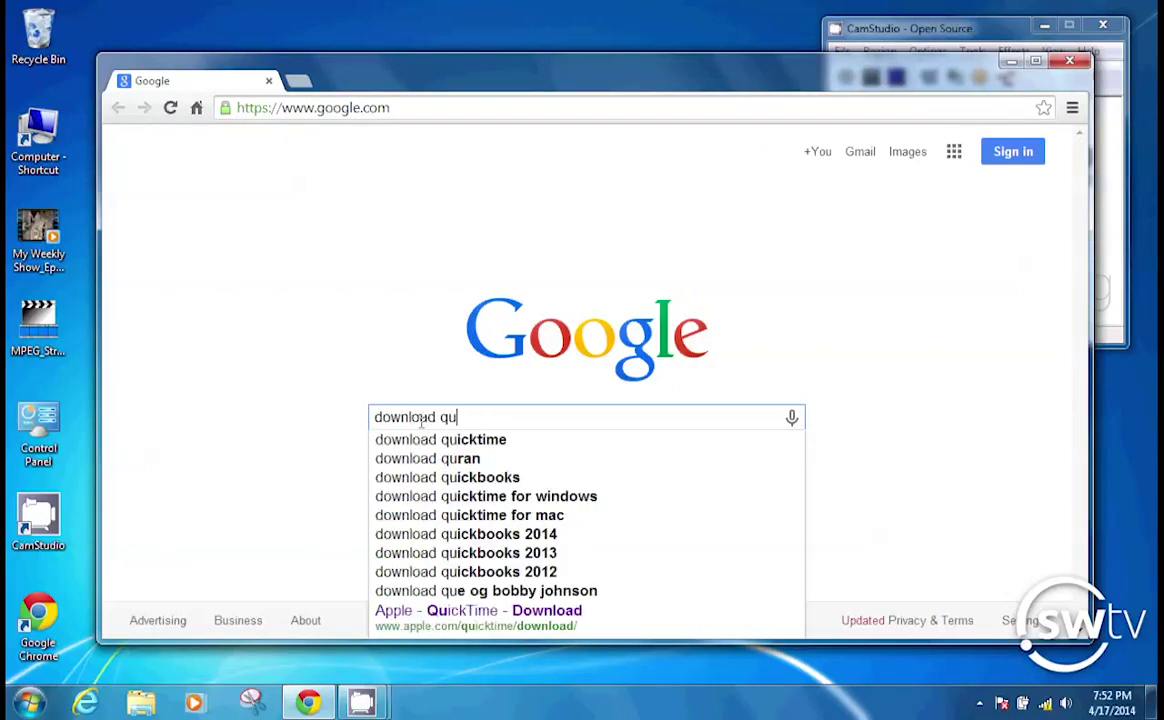
type("icktime ")
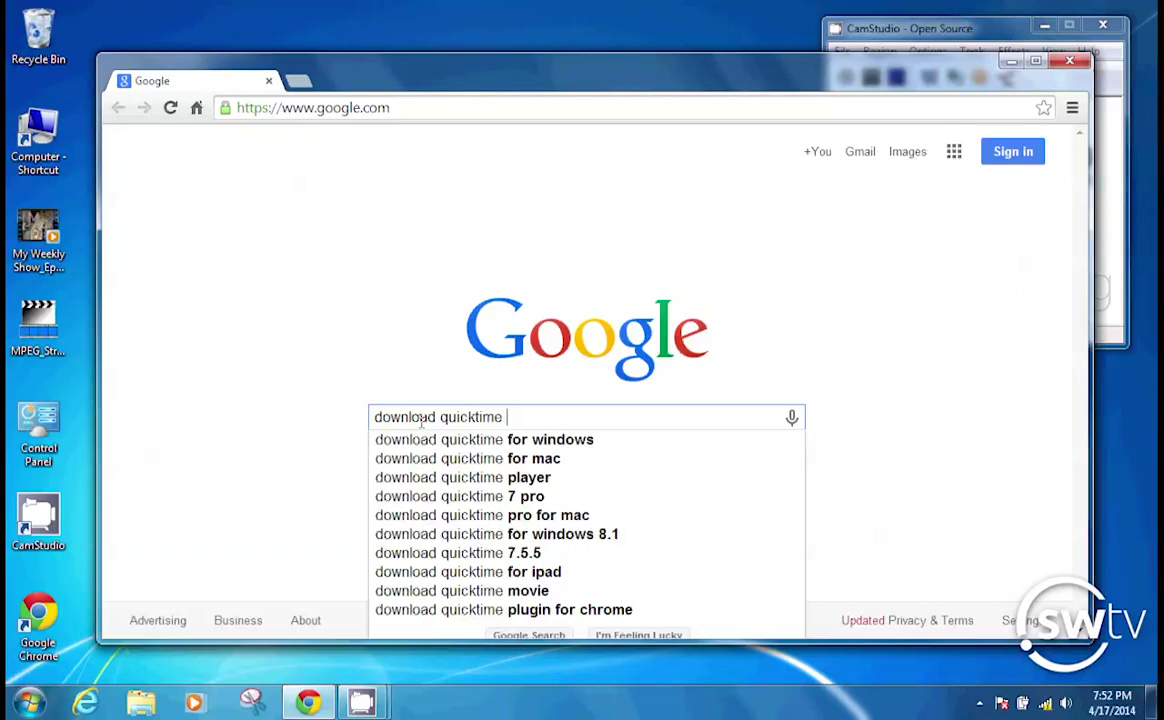
type("alternai")
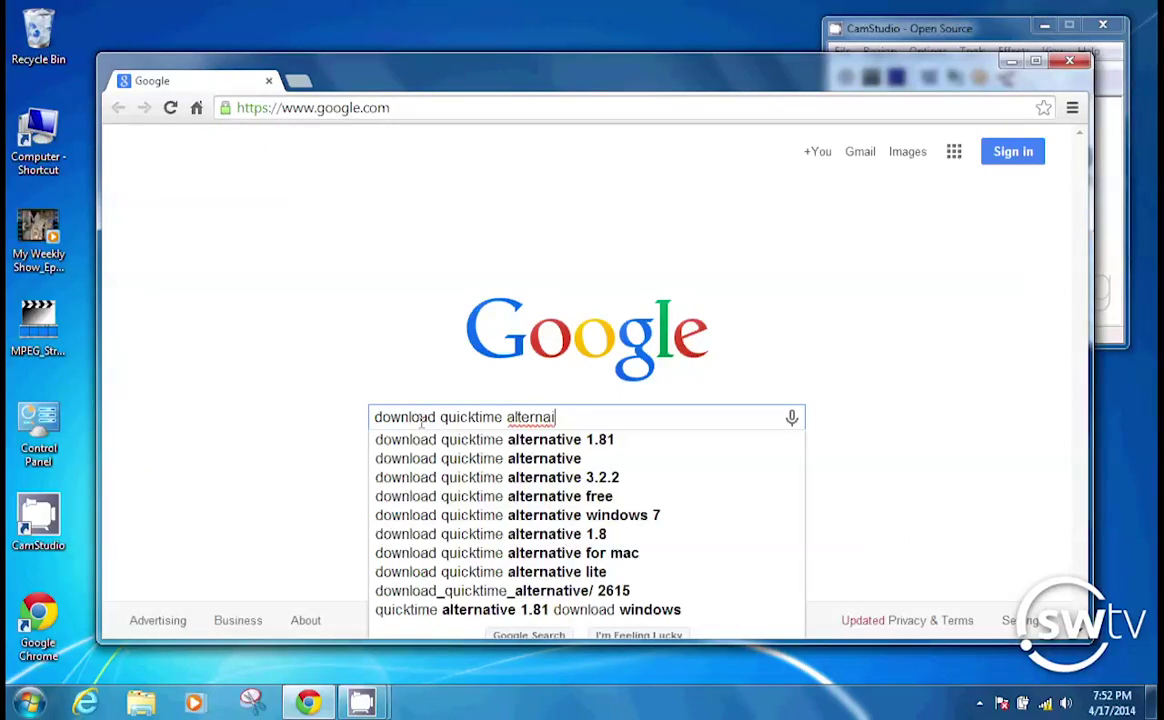
key("BackSpace")
type("t")
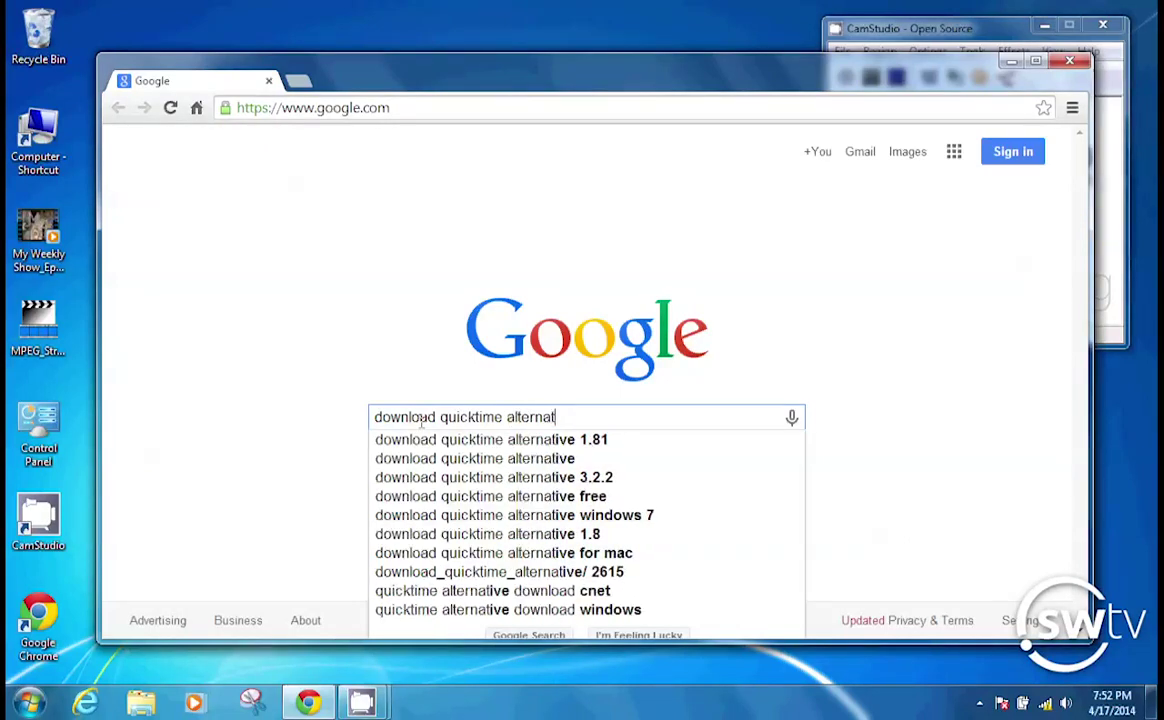
key("Down")
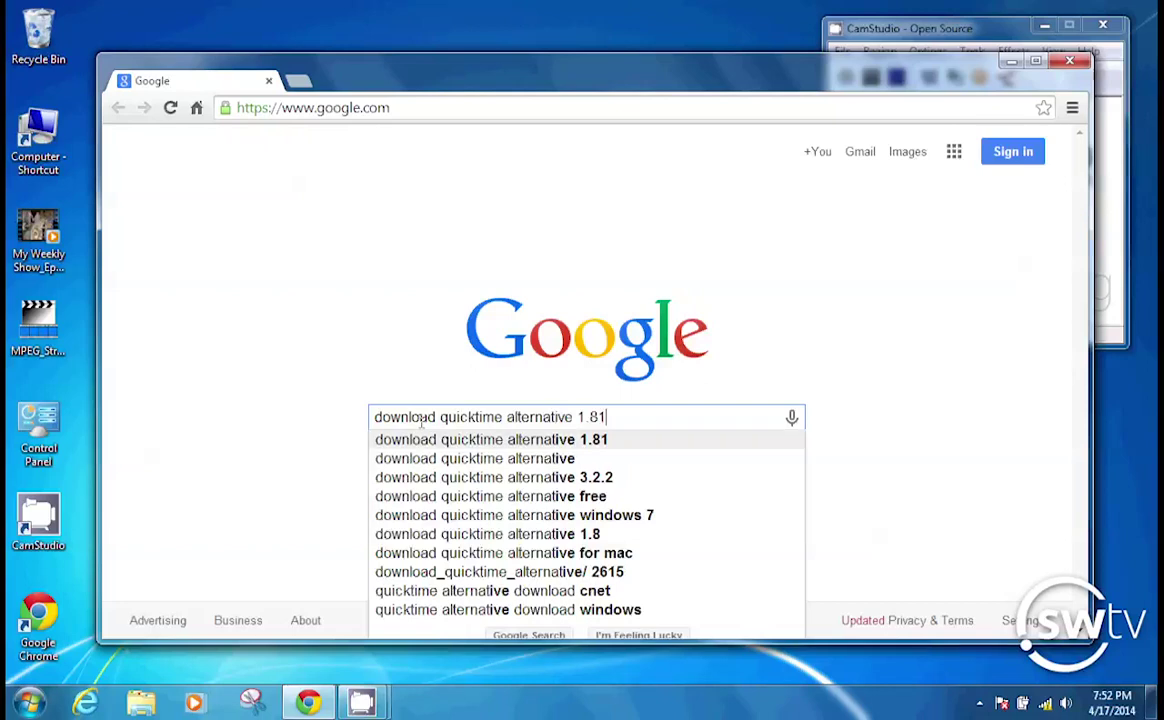
key("Return")
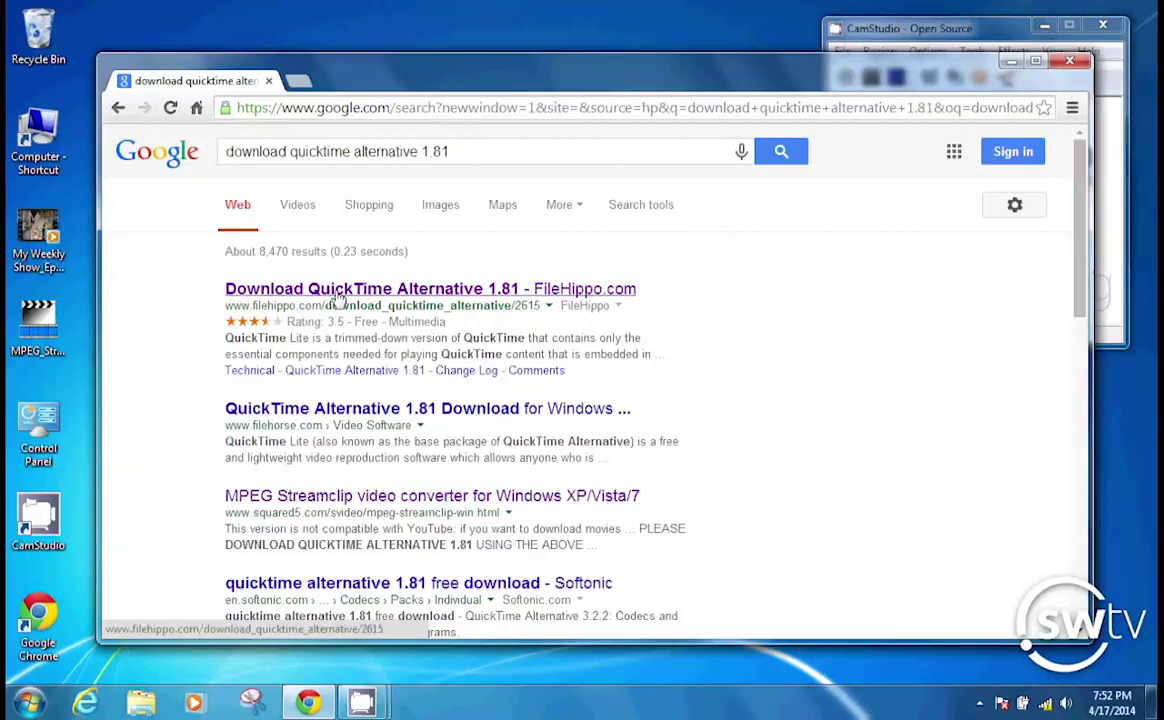
Step: Download quicktimealt181.exe from FileHippo's QuickTime Alternative 1.81 page and run the installer
left_click(337, 295)
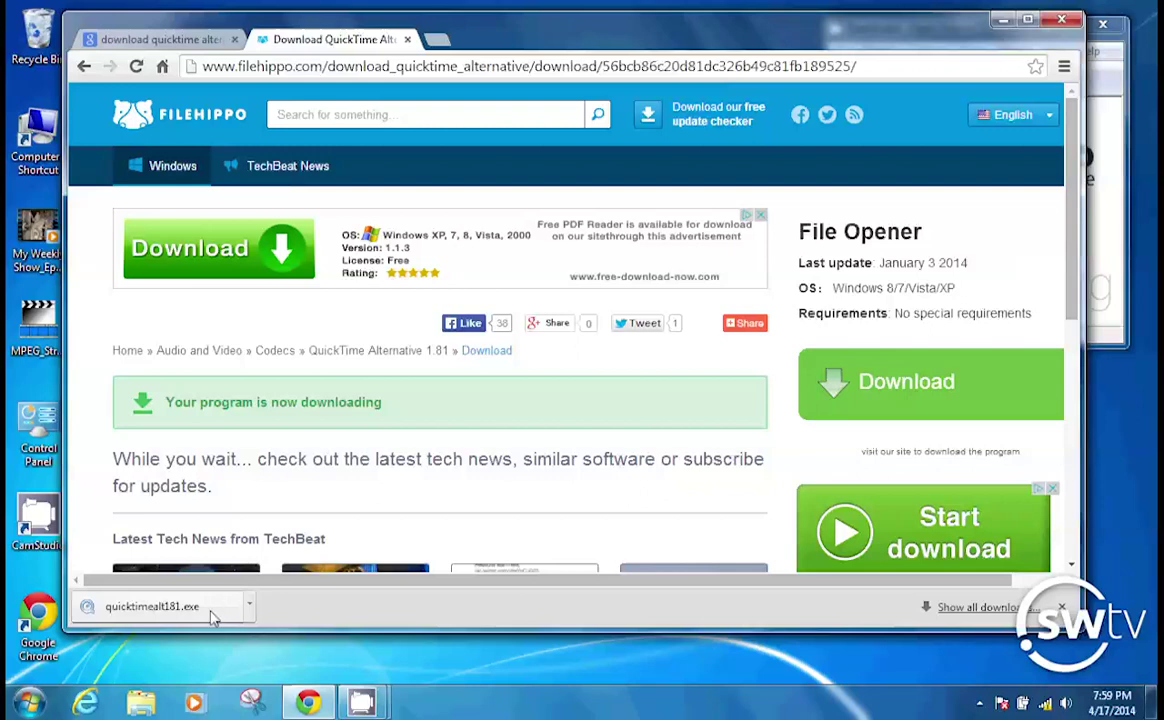
left_click(212, 617)
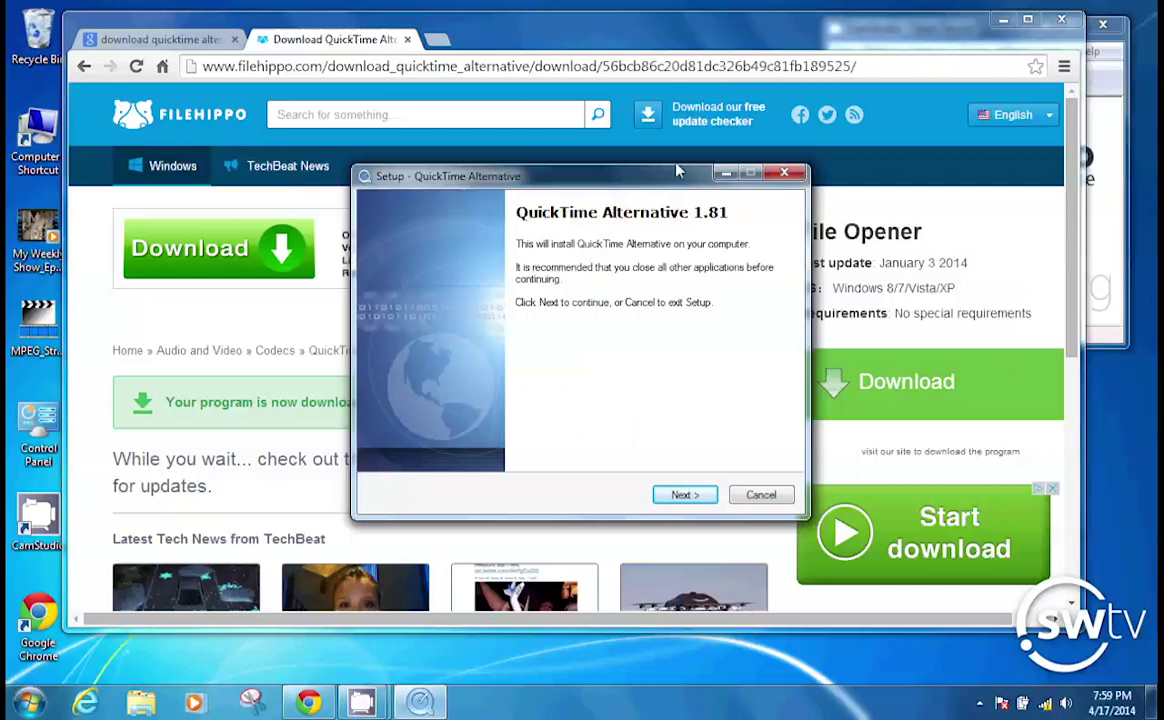
Step: Minimize the Chrome browser so the QuickTime Alternative 1.81 Setup welcome page is visible
left_click(1005, 30)
left_click(1002, 22)
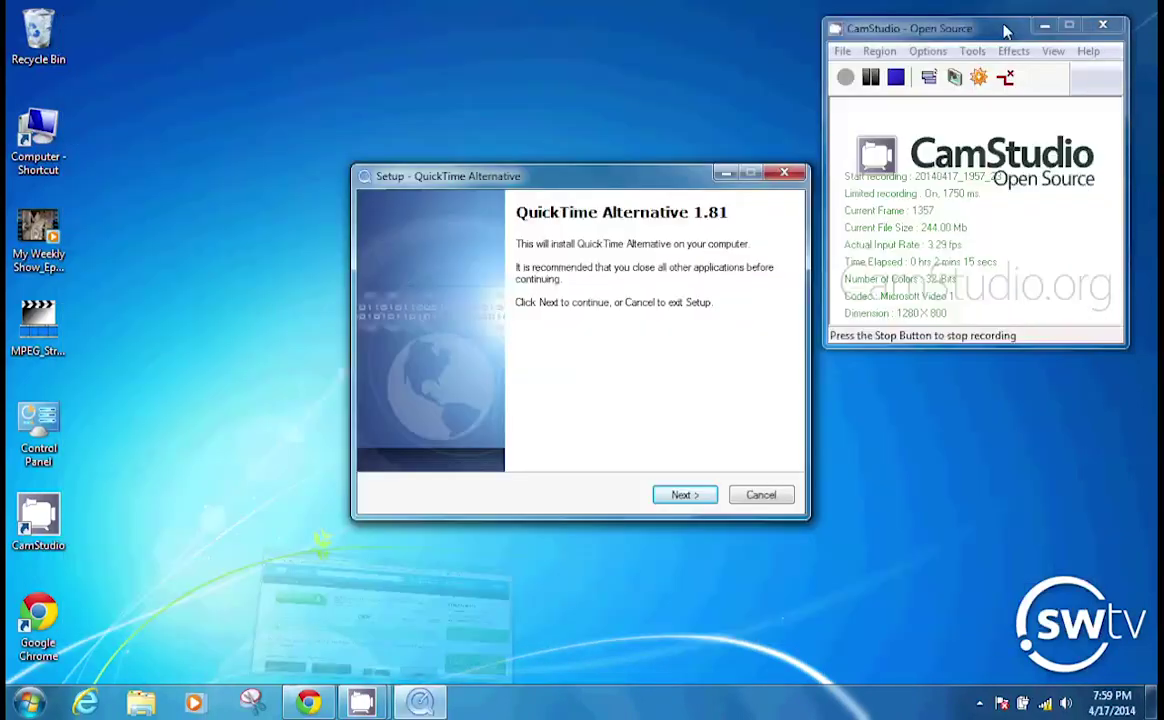
double_click(42, 122)
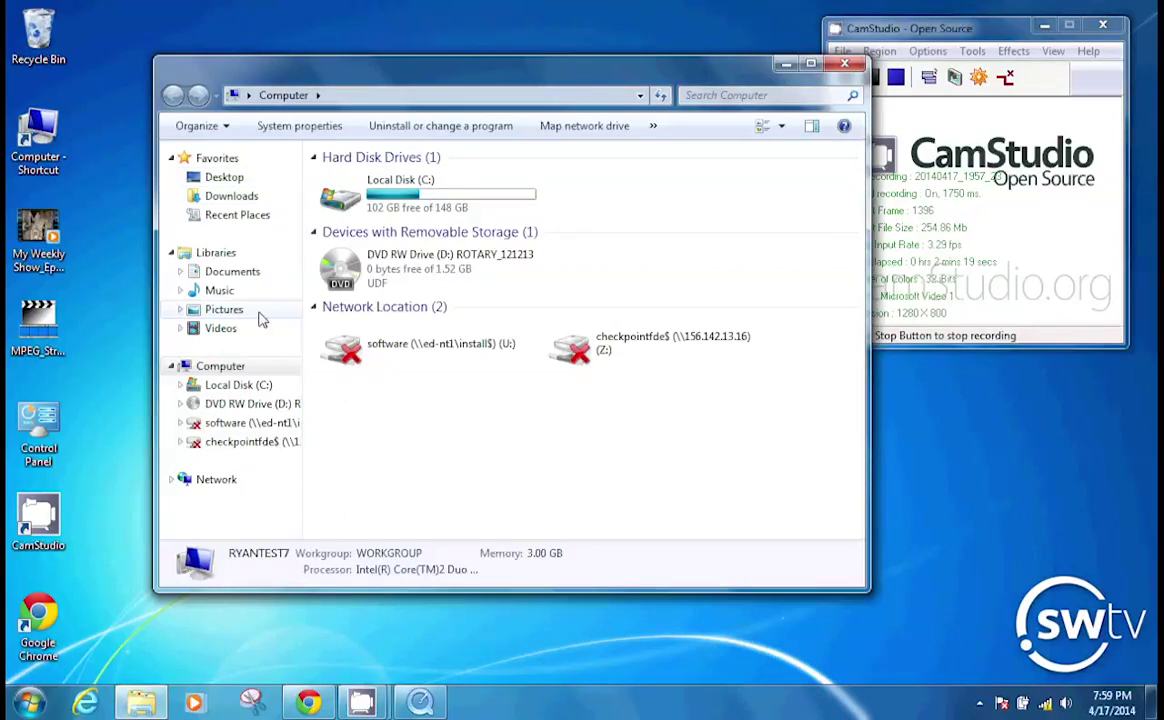
left_click(229, 197)
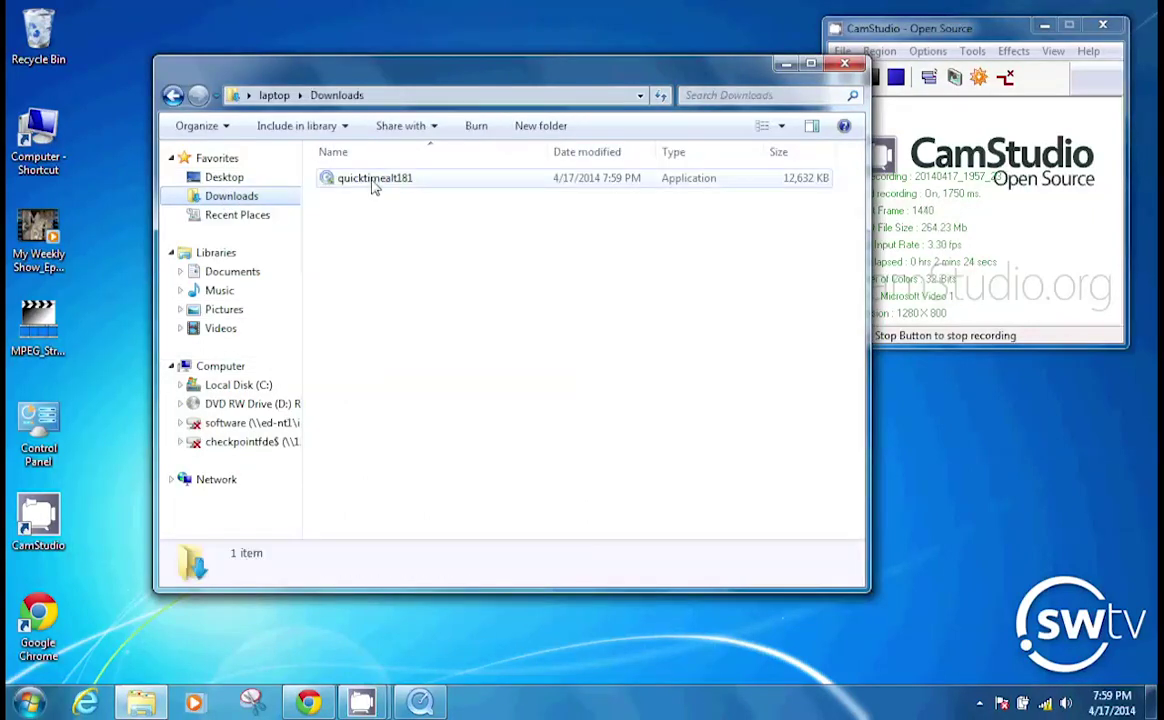
left_click(786, 63)
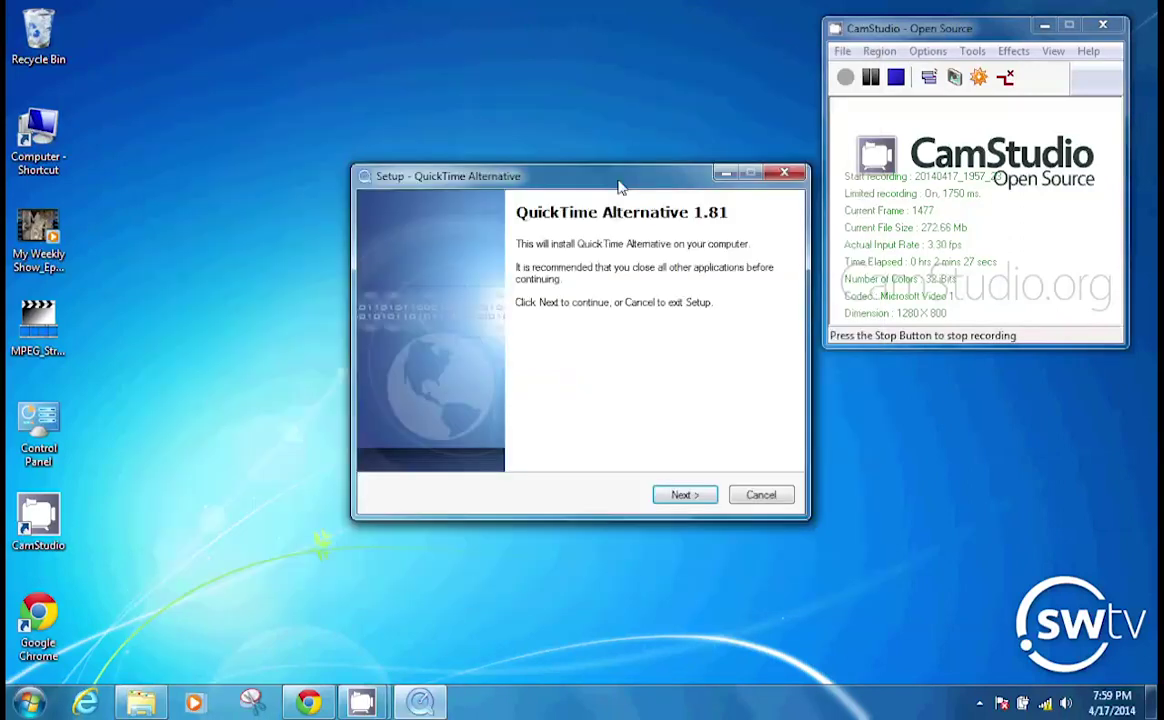
Step: Accept the default install folder, components, Start Menu folder and additional tasks in the setup wizard
left_click(680, 496)
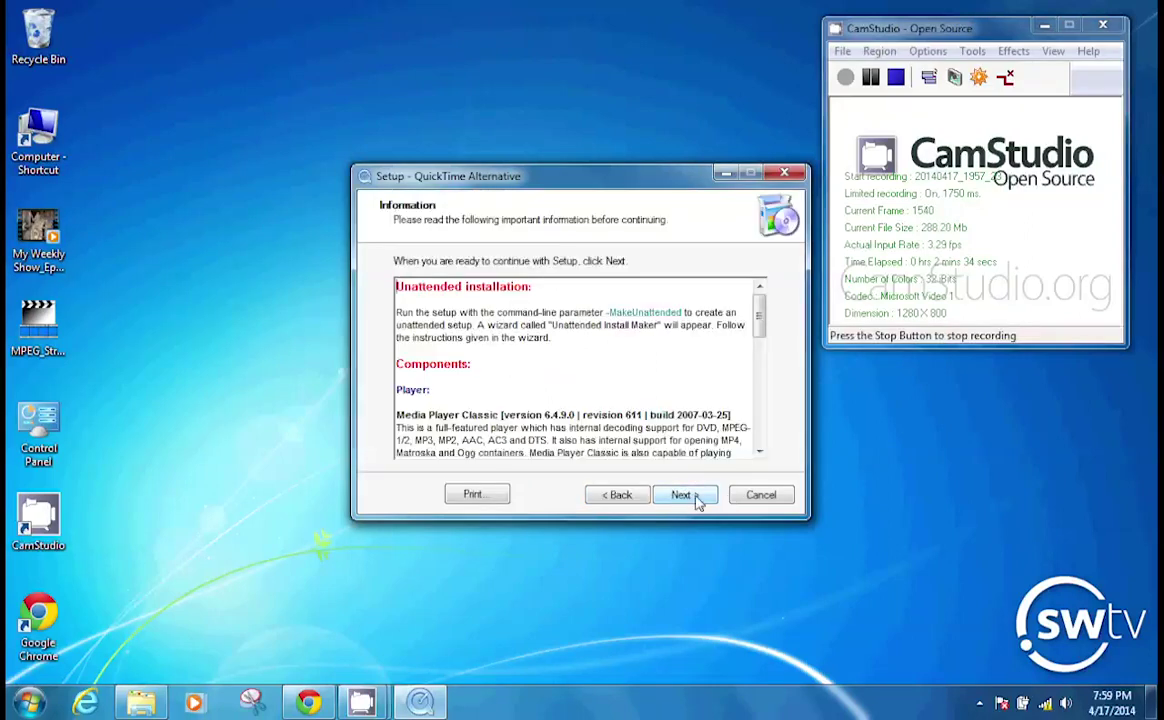
left_click(696, 500)
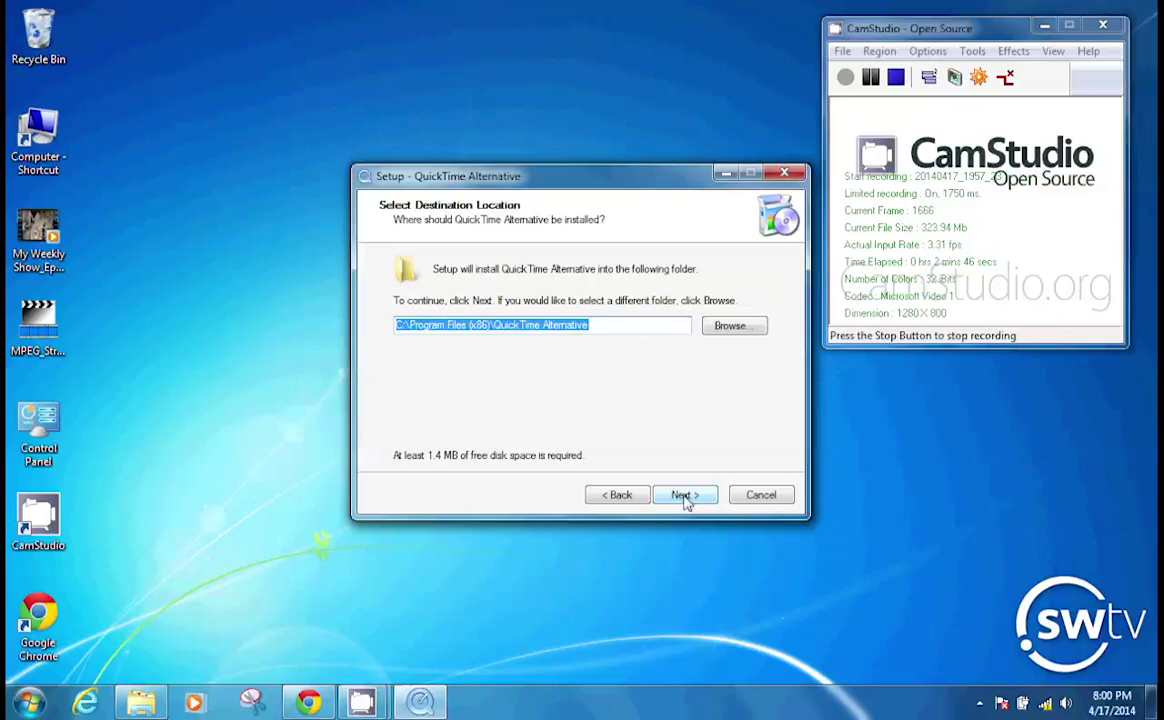
left_click(686, 501)
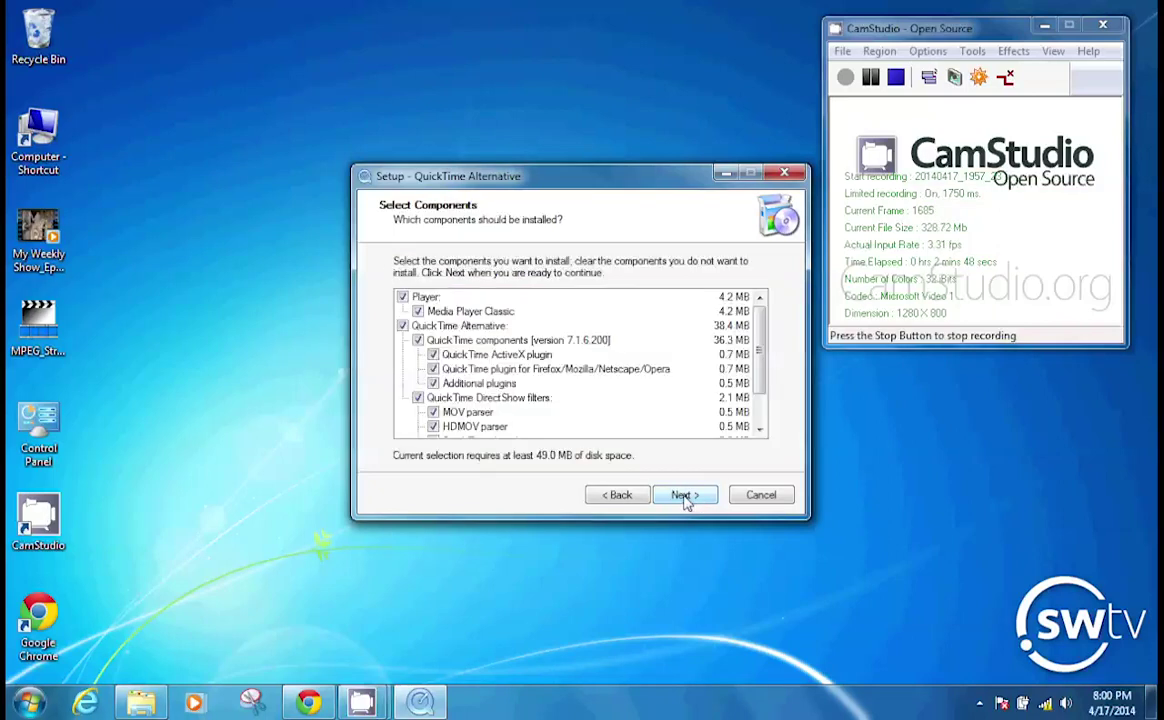
left_click(686, 496)
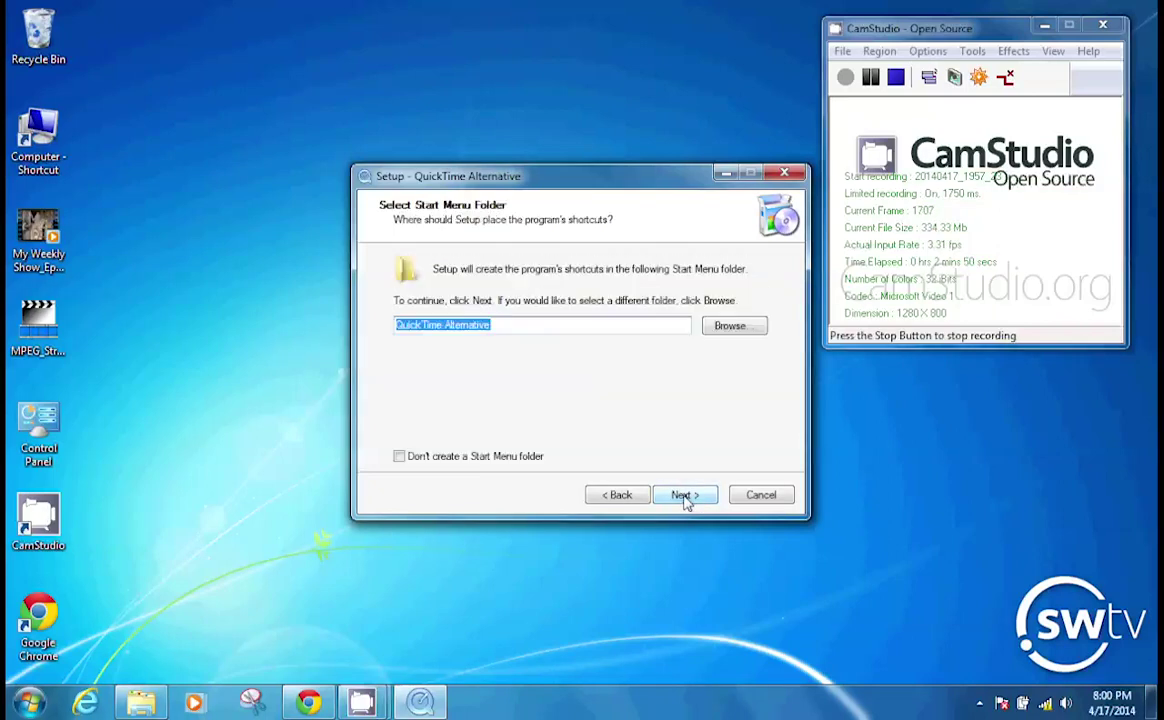
left_click(686, 497)
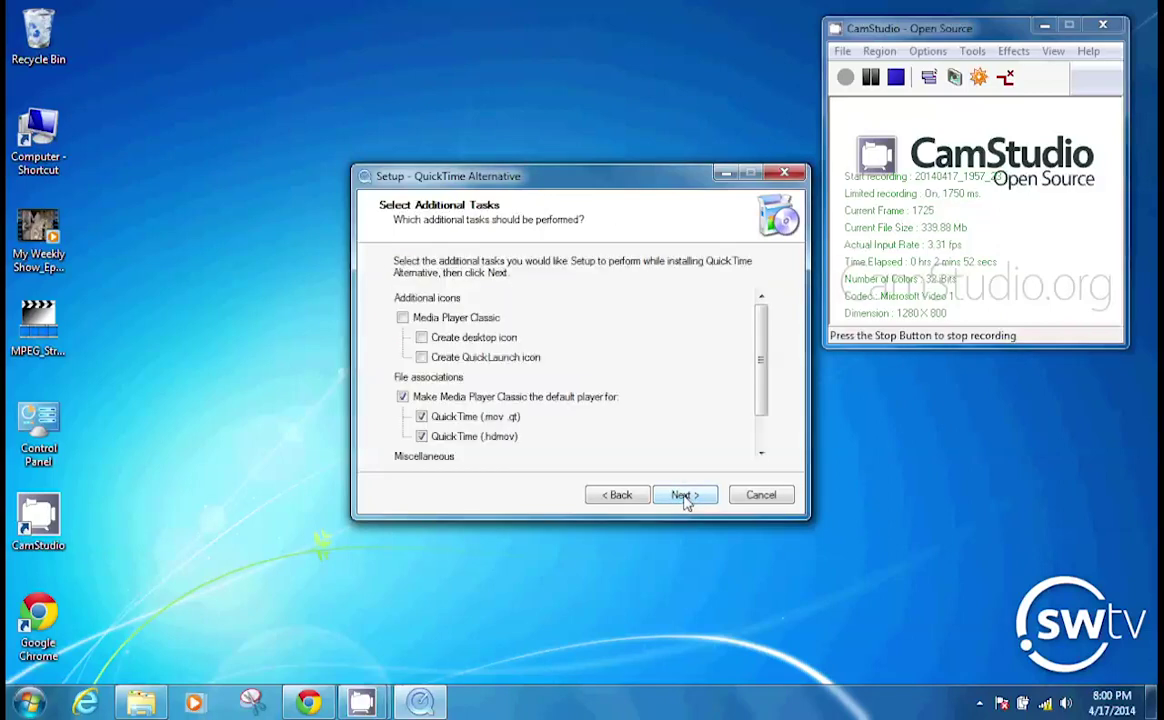
left_click(686, 497)
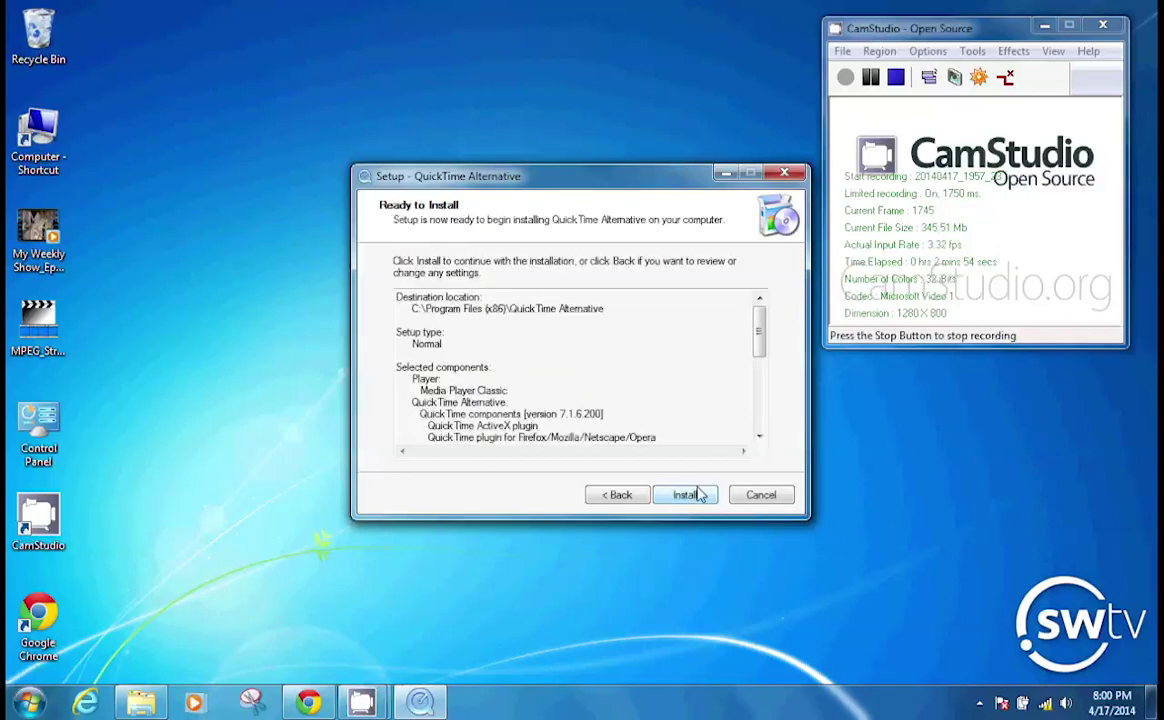
Step: Install QuickTime Alternative 1.81, close the finished wizard, and launch MPEG Streamclip
left_click(686, 499)
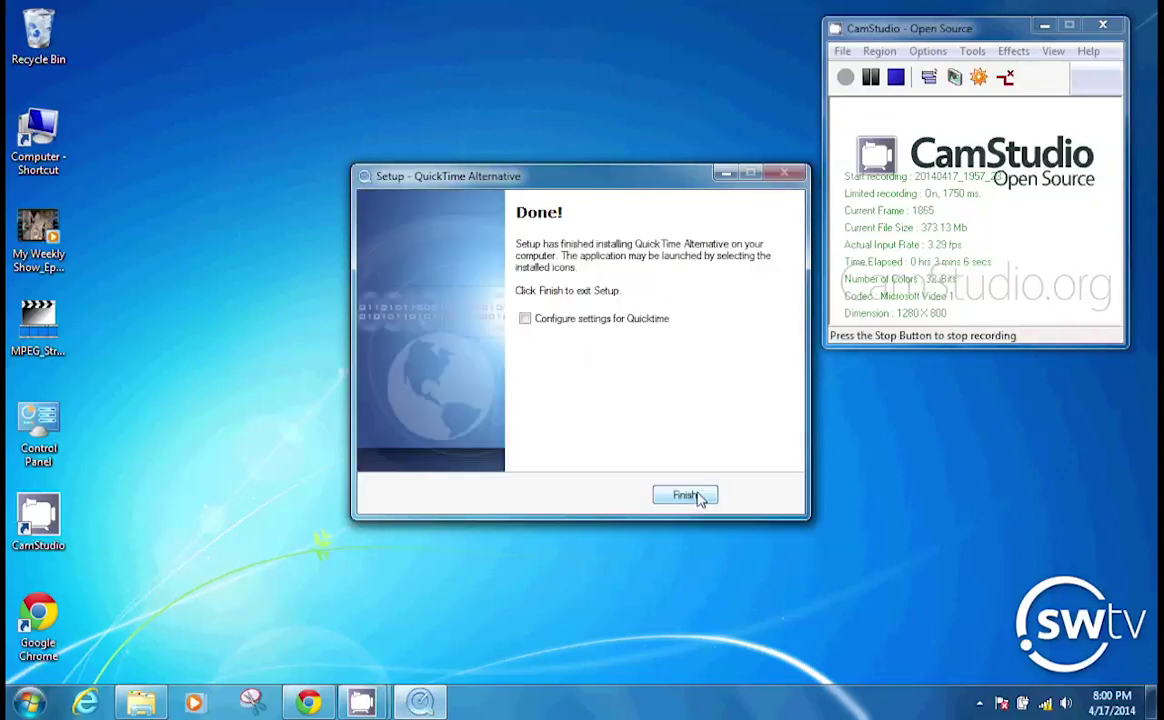
left_click(686, 496)
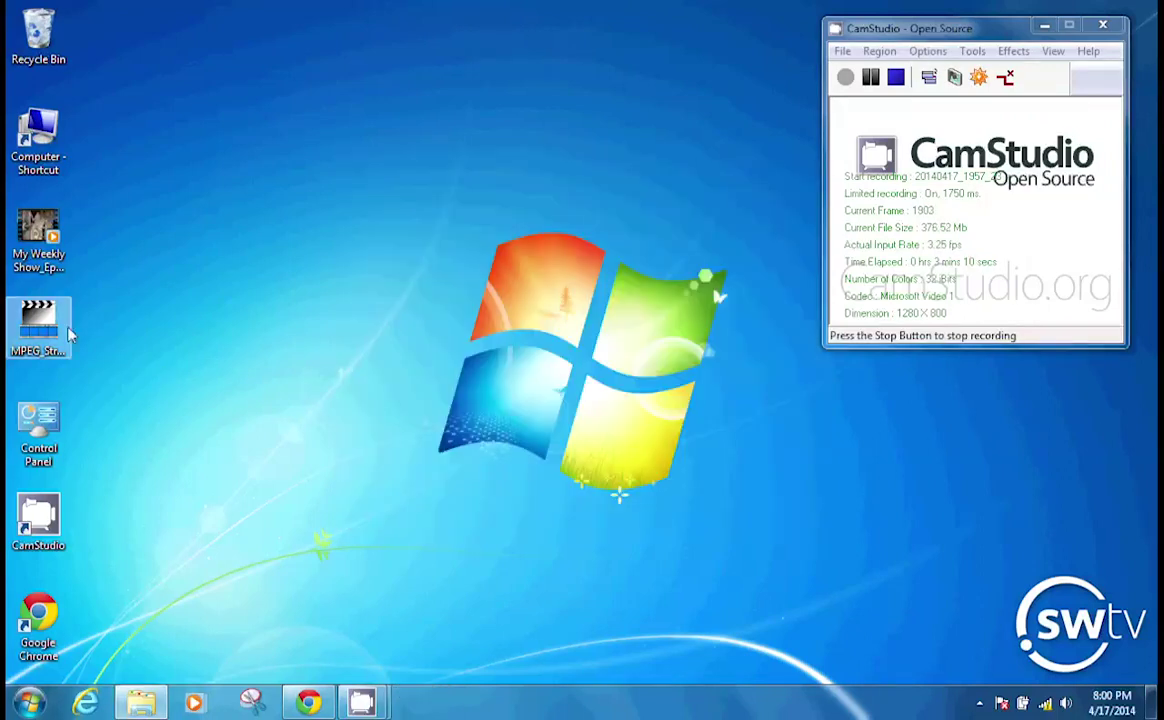
double_click(33, 322)
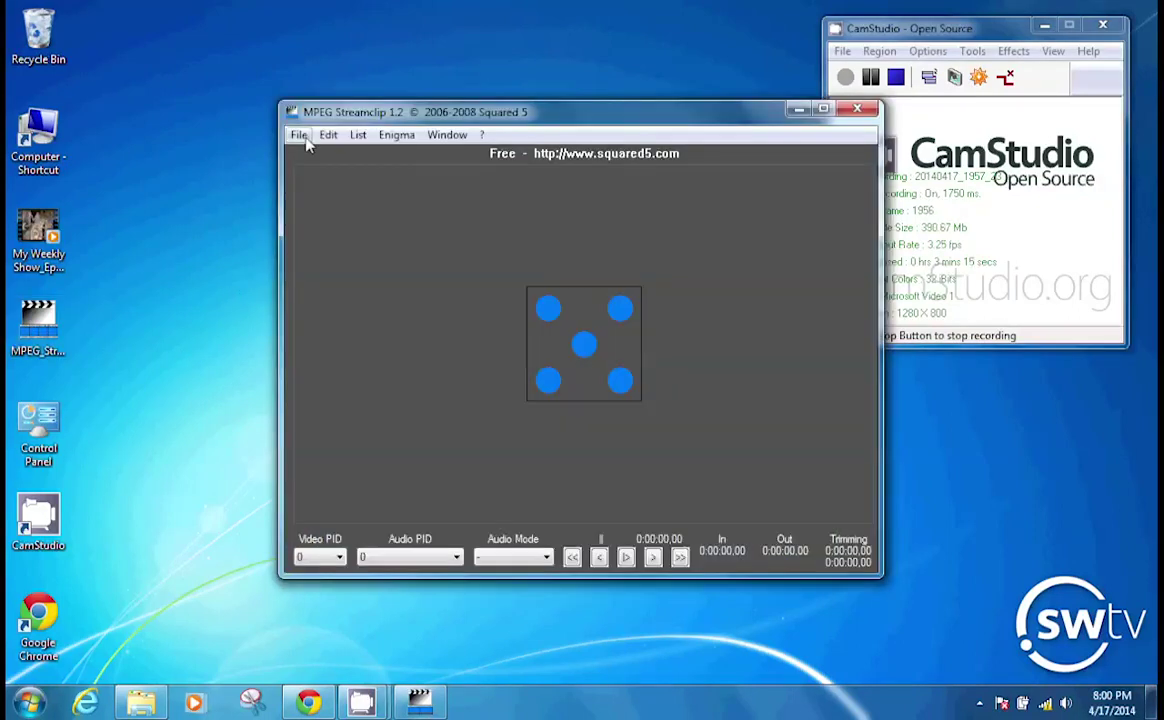
Step: Open the DVD in DVD RW Drive (D:) via File > Open DVD, loading VTS_01_1.VOB (0:33:38,28)
left_click(301, 137)
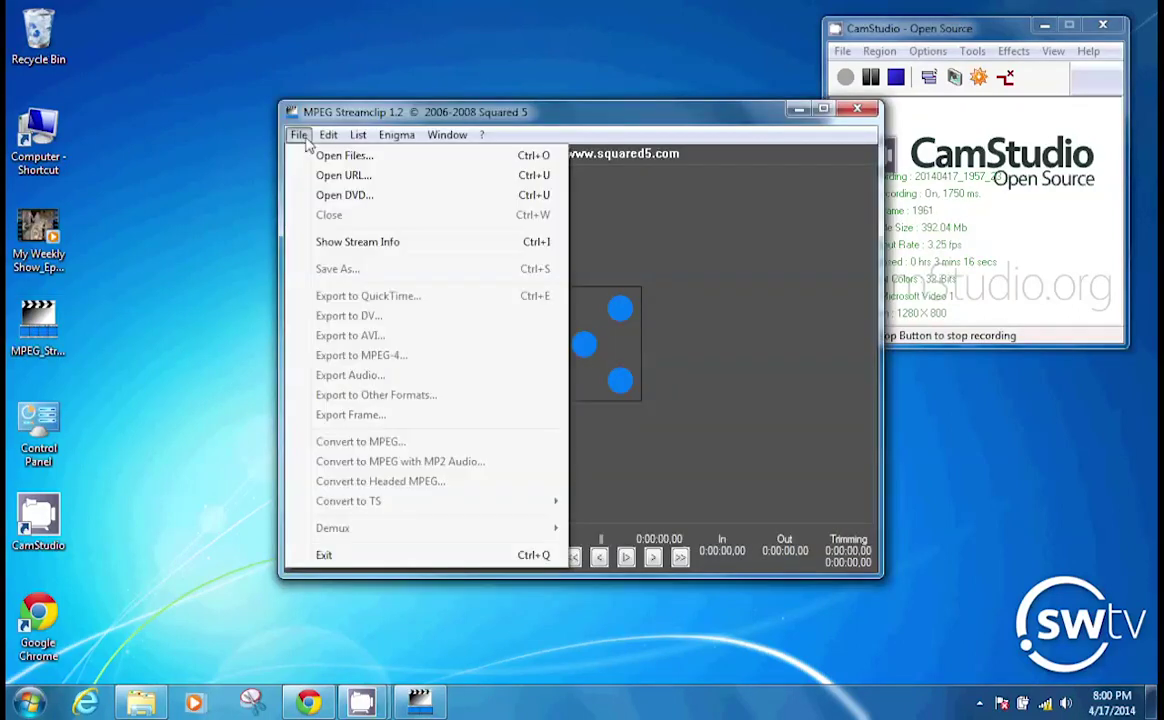
left_click(345, 195)
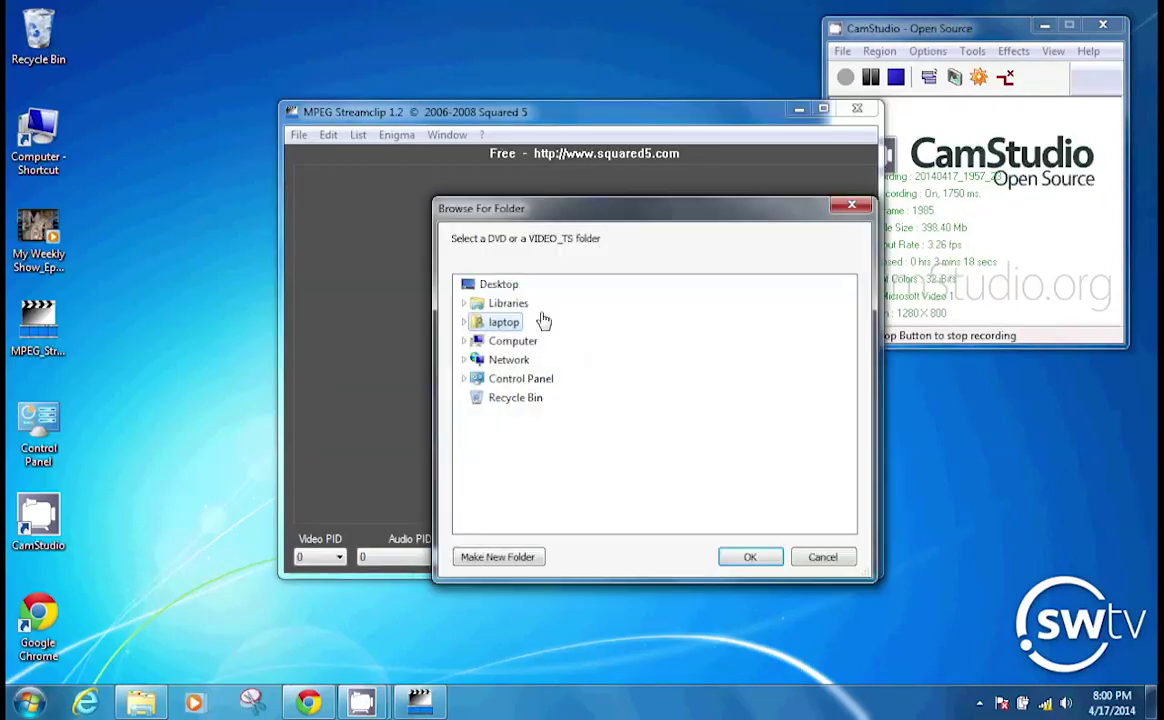
left_click(464, 341)
double_click(585, 380)
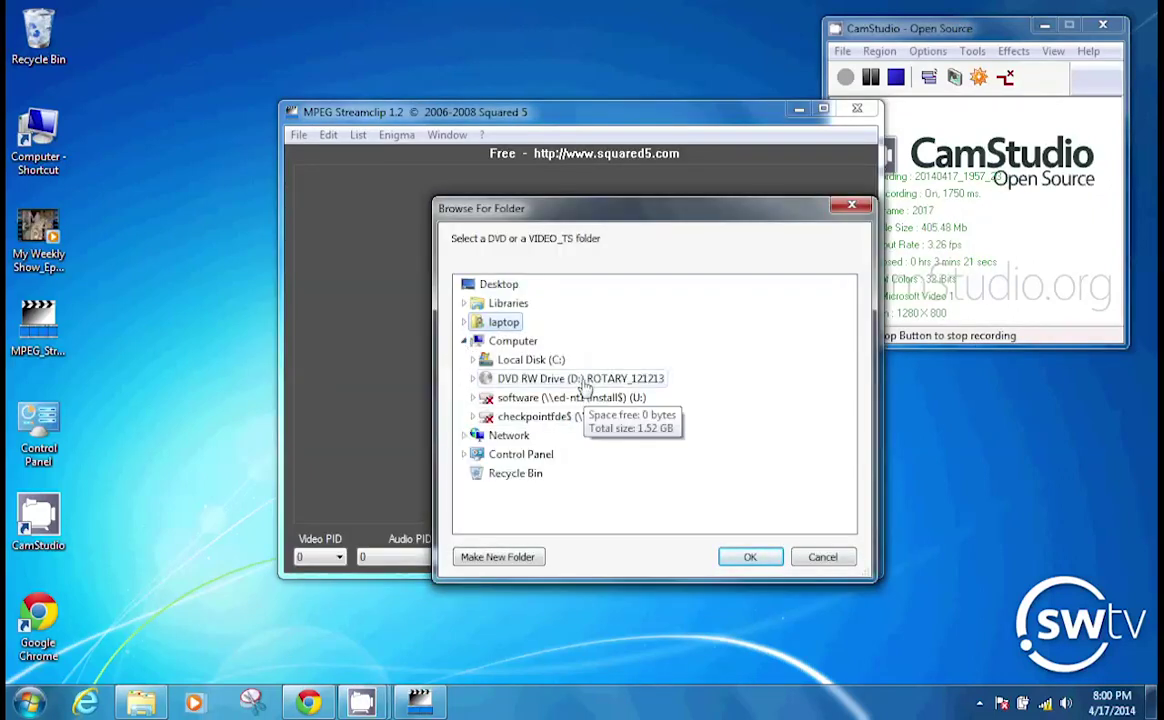
left_click(752, 557)
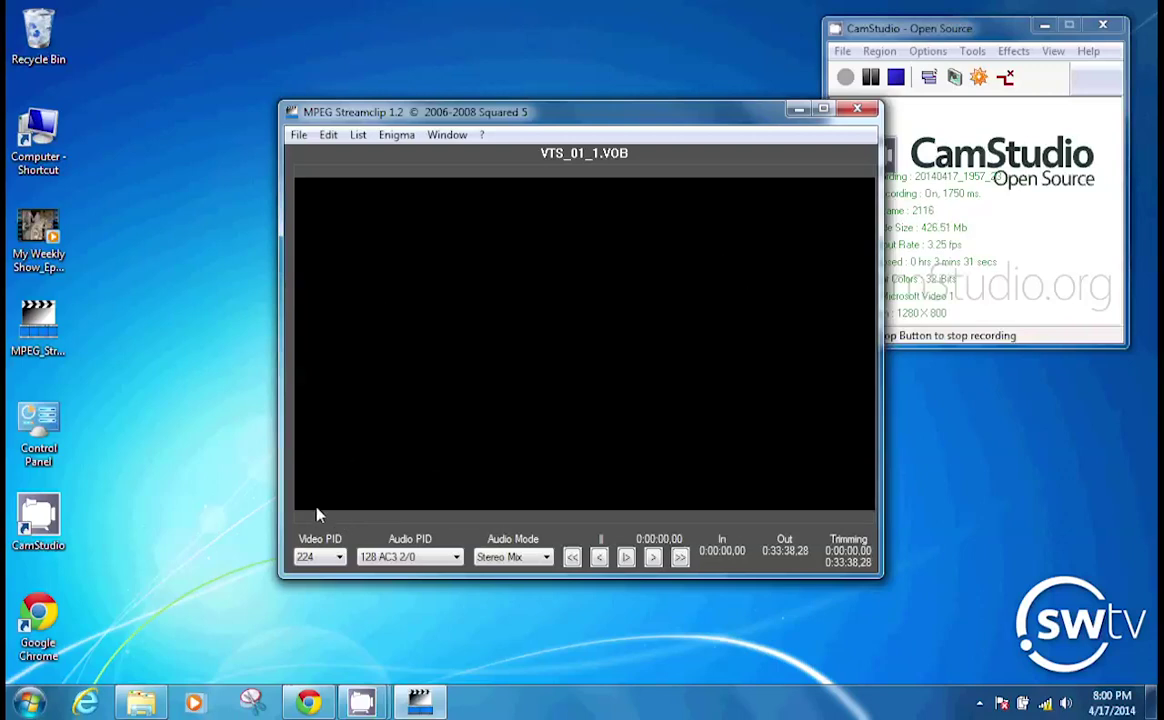
Step: Play VTS_01_1.VOB and pause it at 0:00:14,00 on the speaker at the podium
left_click(626, 558)
left_click(627, 558)
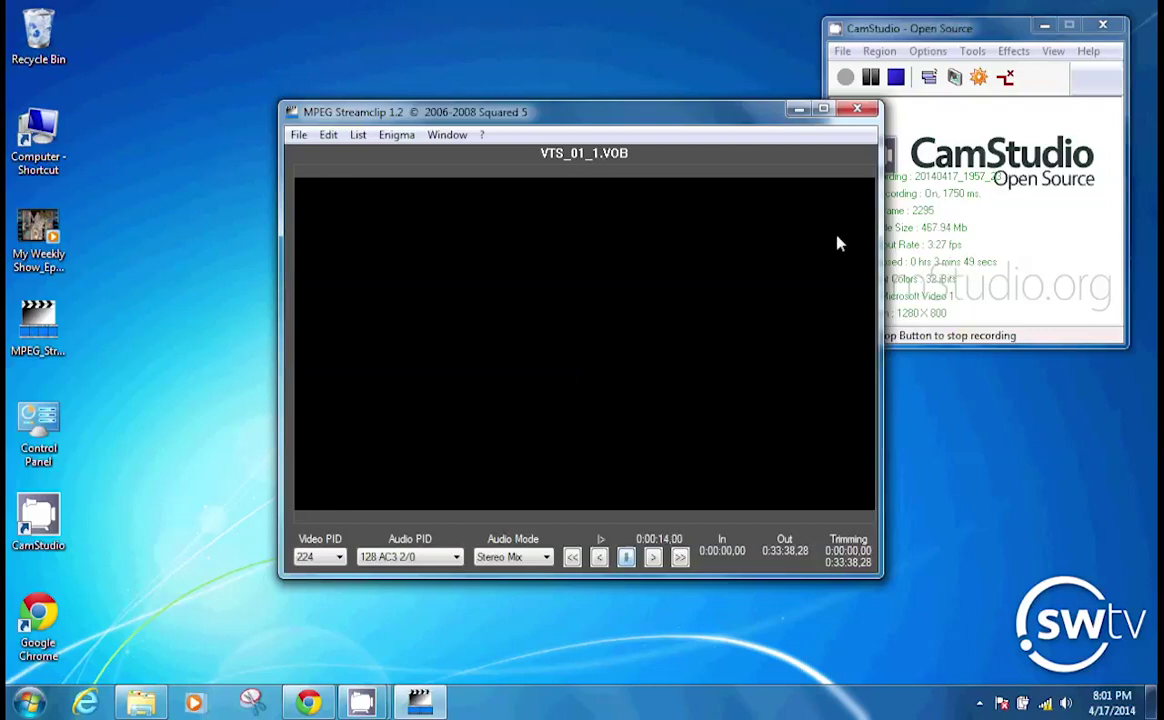